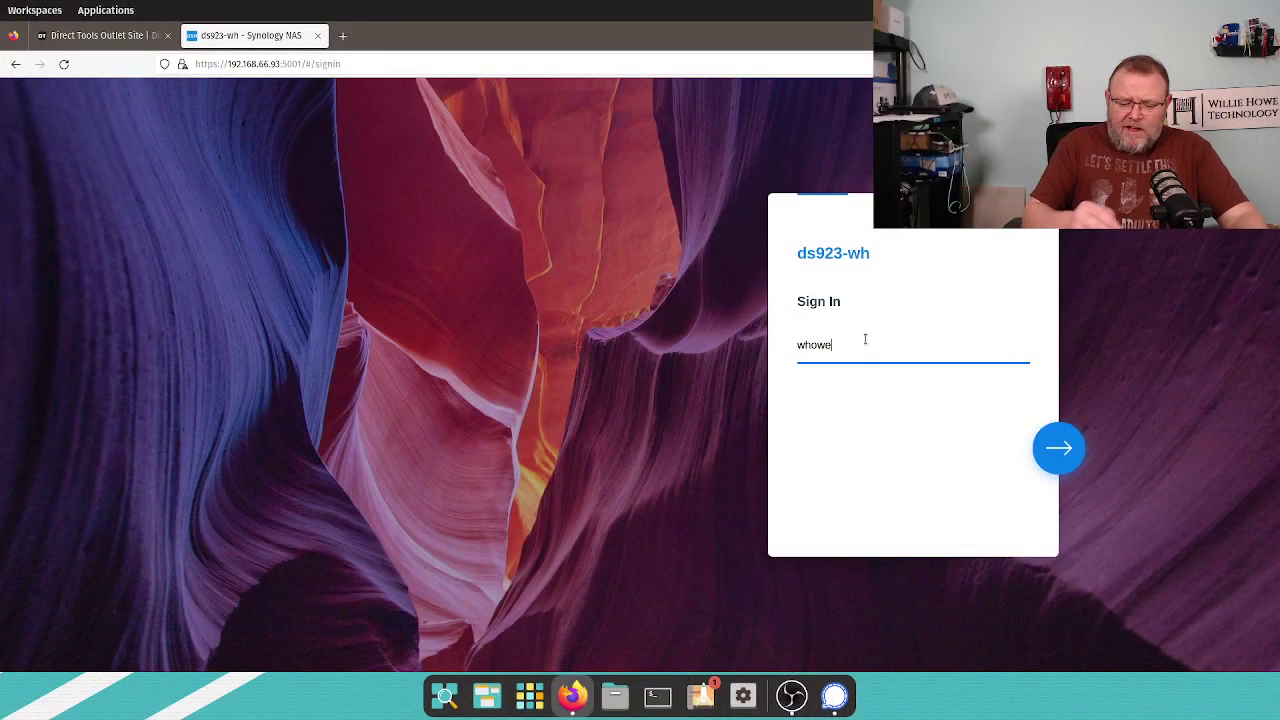
Step: Sign in to the NAS with the account password and skip the Extended Warranty Plus registration for now
{"action": "key", "text": "Return"}
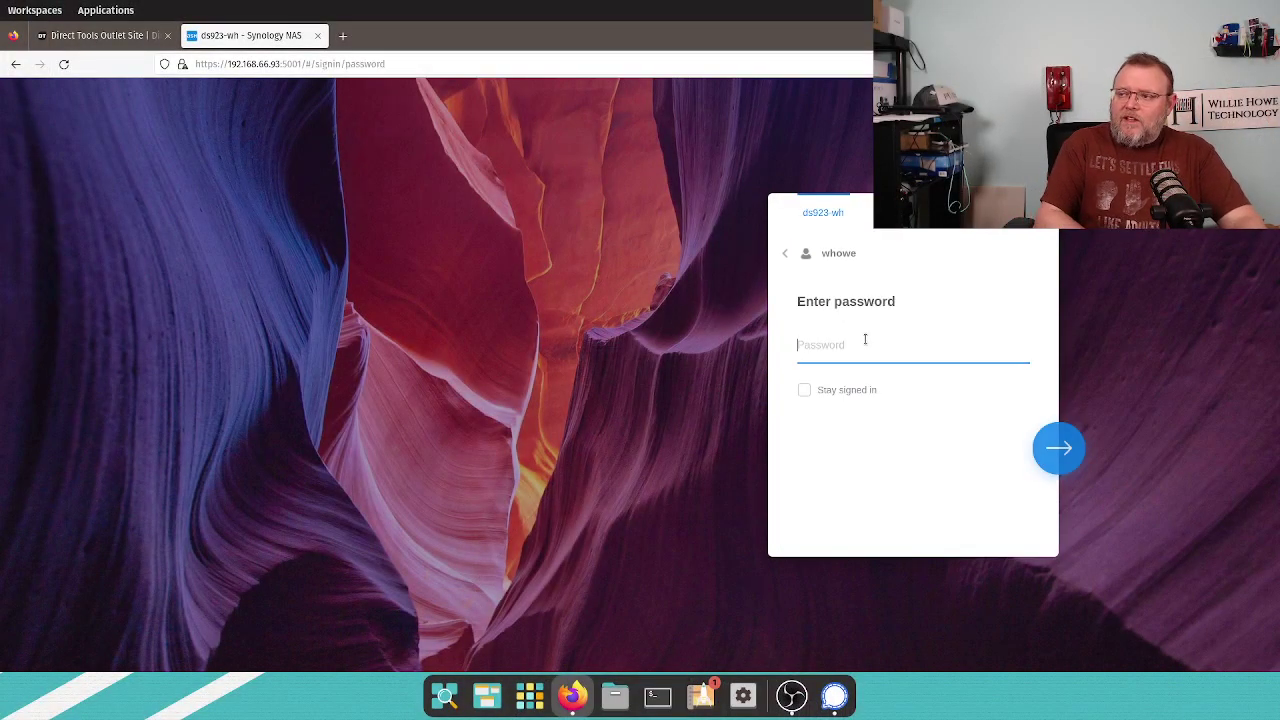
{"action": "type", "text": "•••••••"}
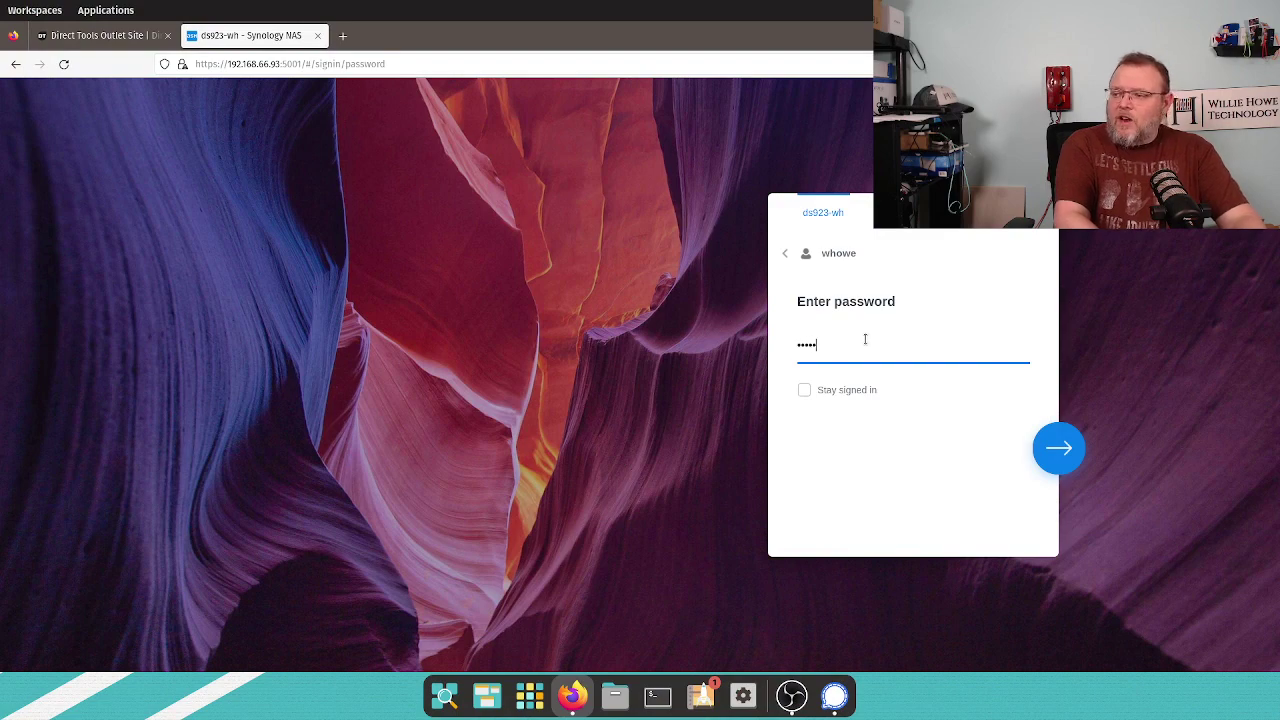
{"action": "key", "text": "Return"}
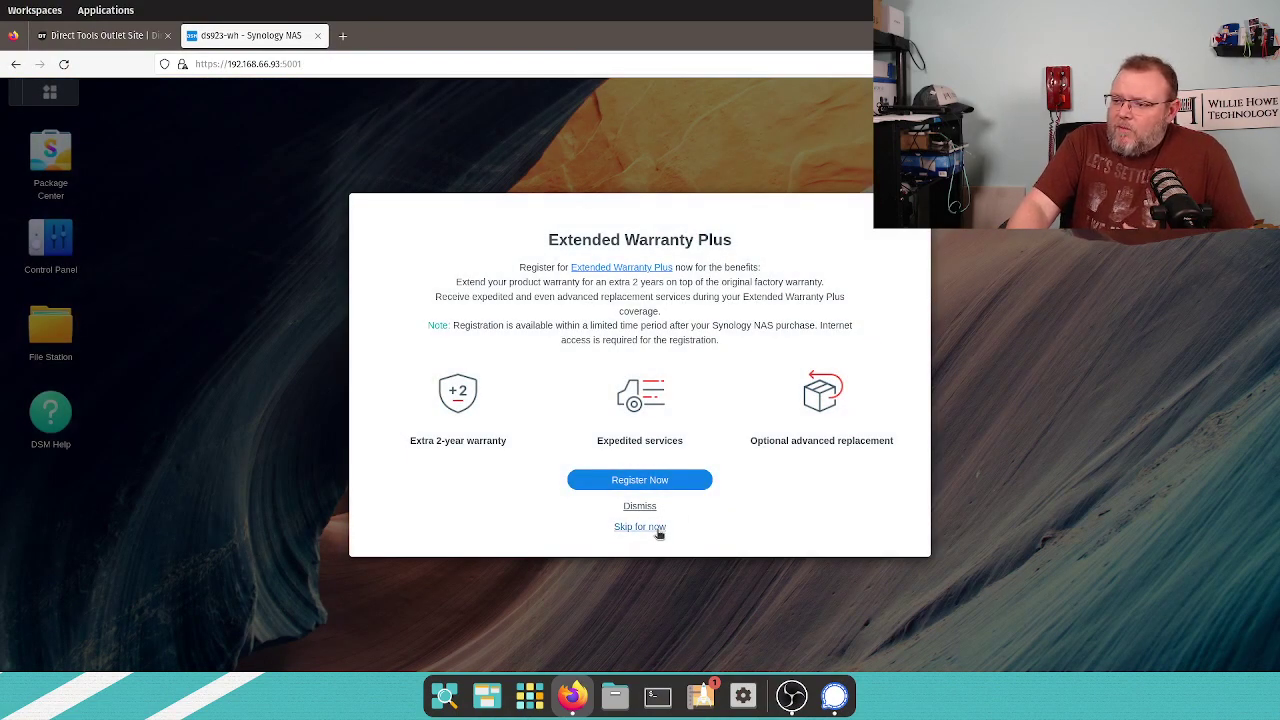
{"action": "left_click", "coordinate": [640, 527]}
{"action": "left_click_drag", "start_coordinate": [512, 245], "coordinate": [144, 304]}
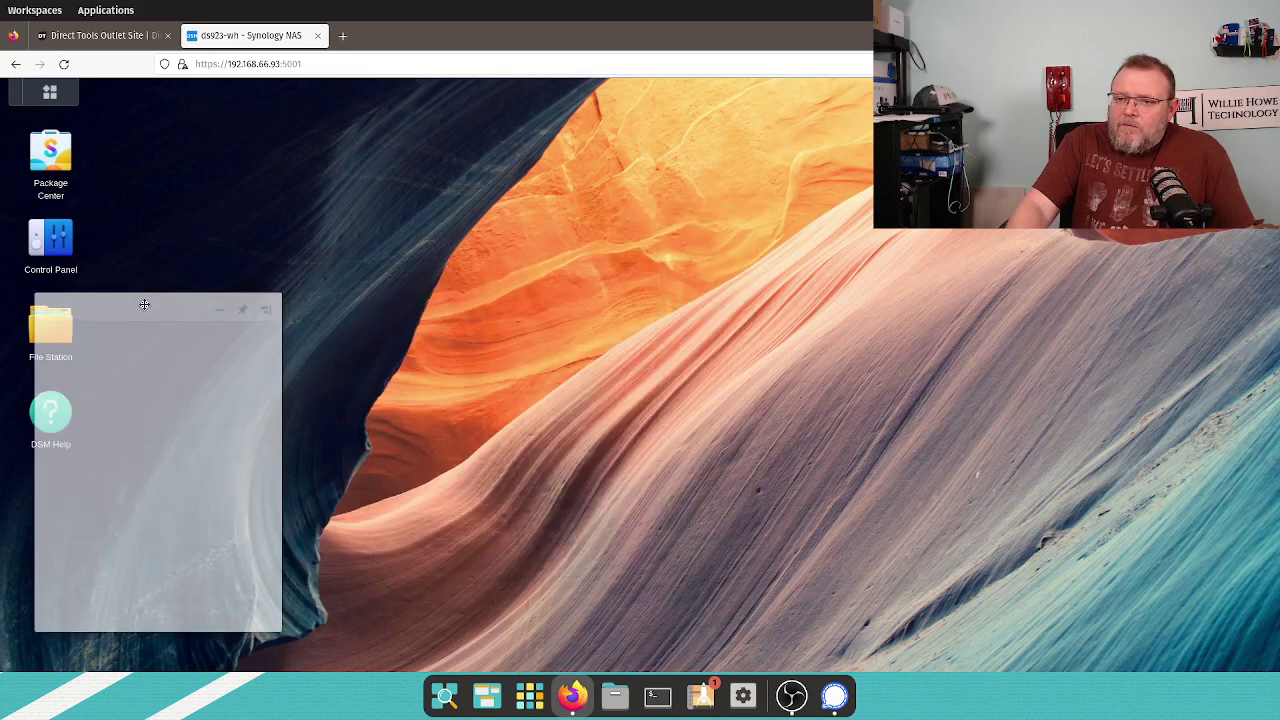
Step: Run a Security Advisor scan using the security baseline for work and business
{"action": "left_click", "coordinate": [55, 92]}
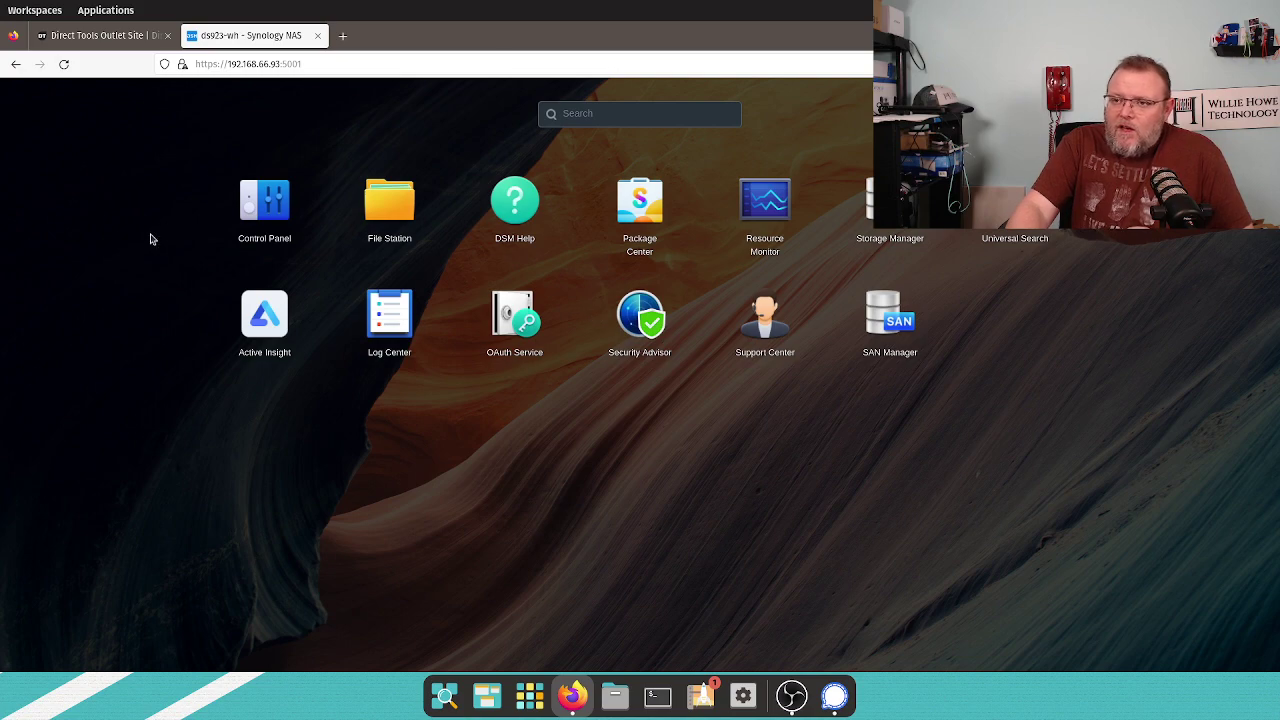
{"action": "left_click", "coordinate": [150, 239]}
{"action": "left_click", "coordinate": [52, 94]}
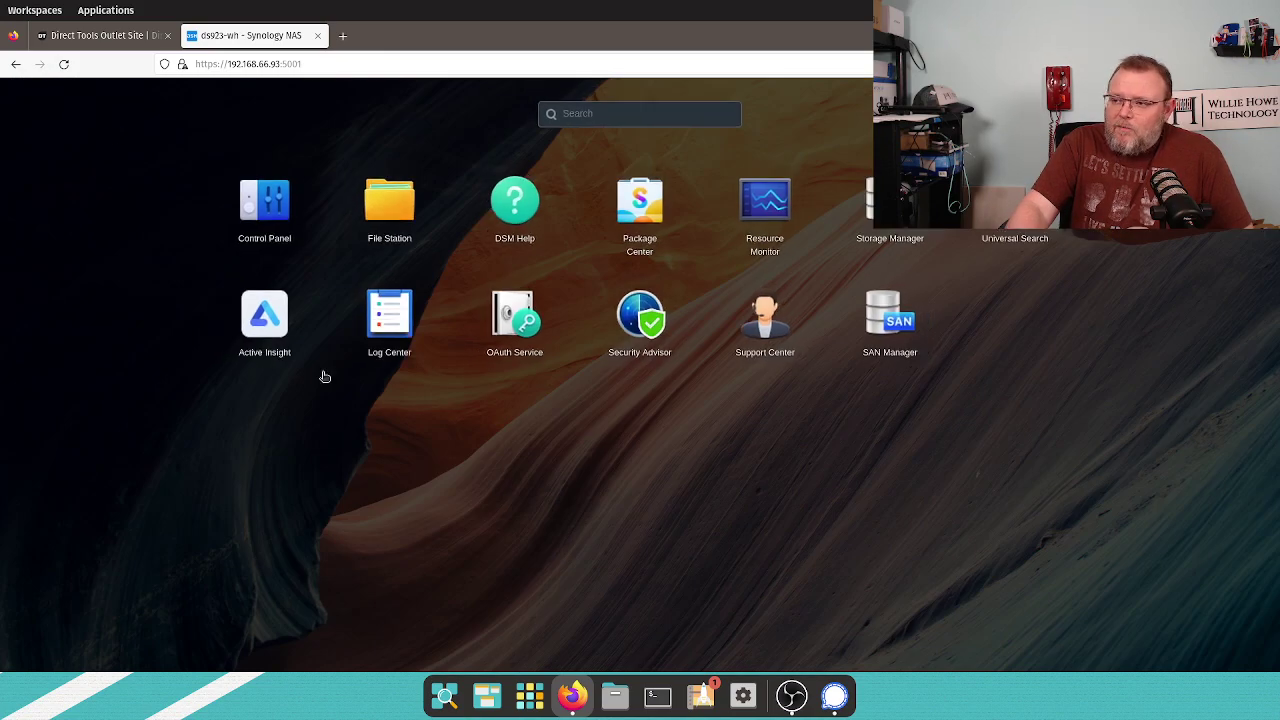
{"action": "left_click", "coordinate": [646, 318]}
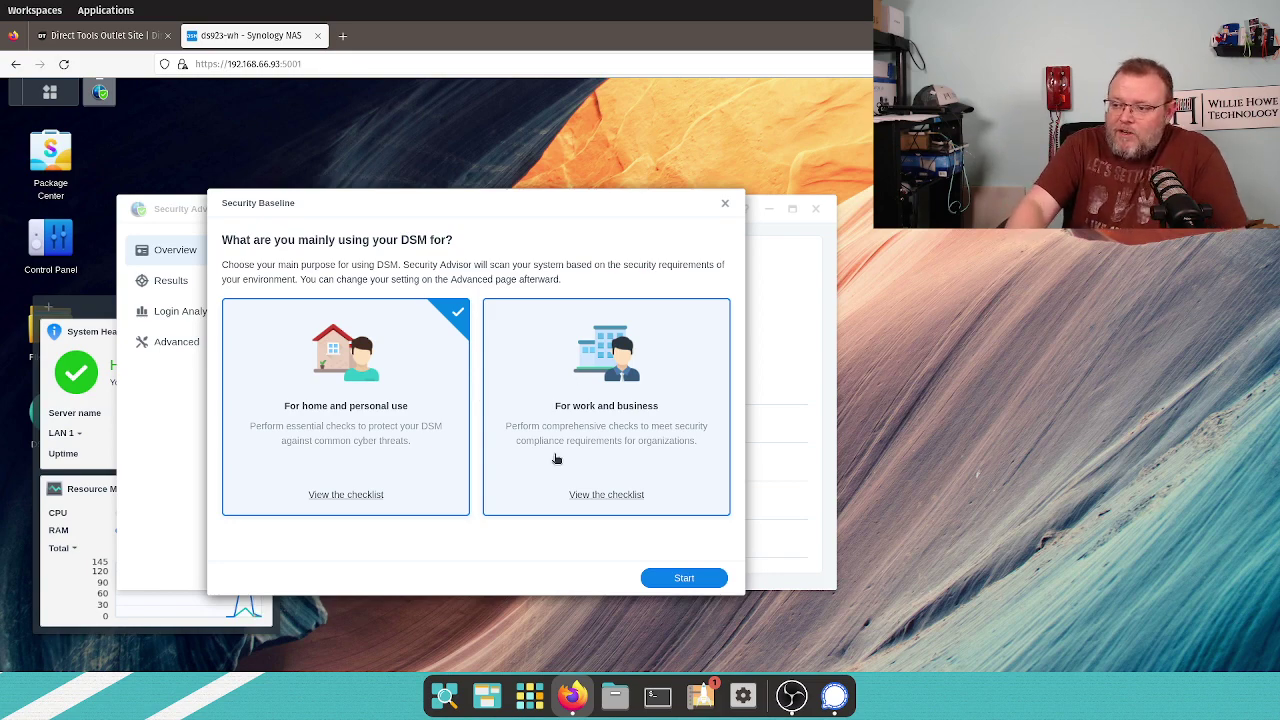
{"action": "left_click", "coordinate": [702, 495]}
{"action": "left_click", "coordinate": [685, 579]}
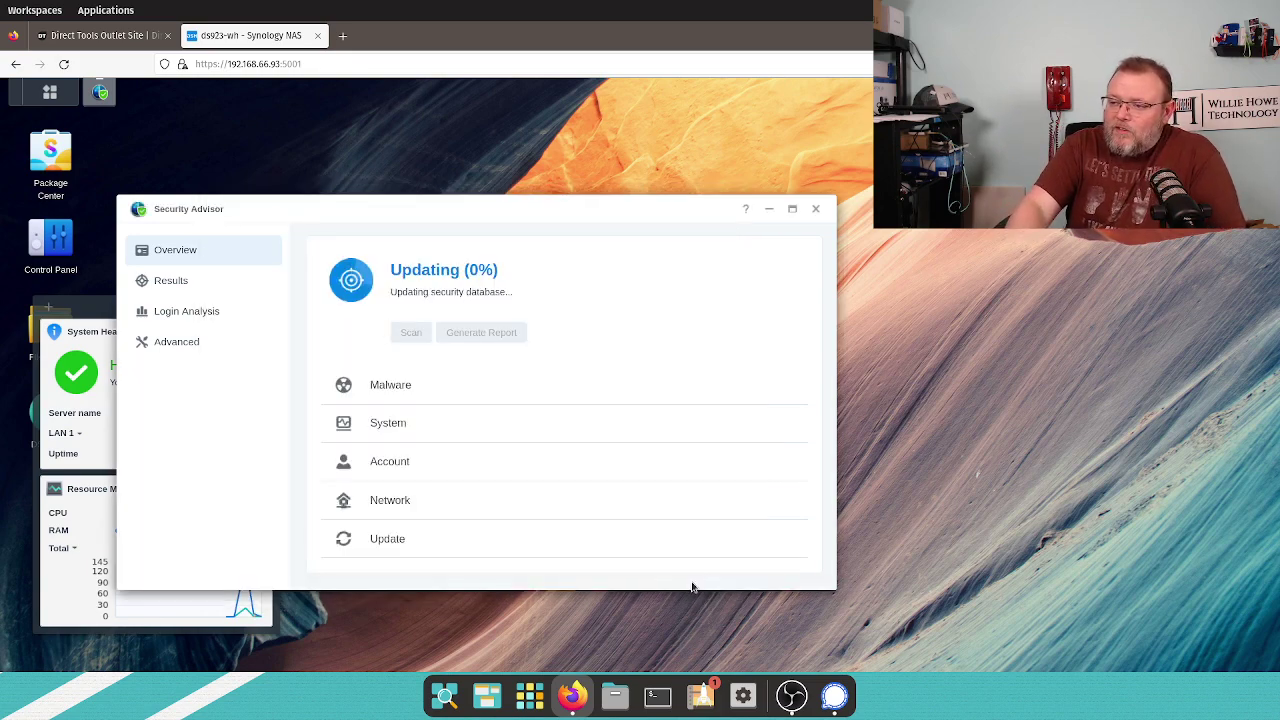
{"action": "left_click_drag", "start_coordinate": [461, 208], "coordinate": [484, 150]}
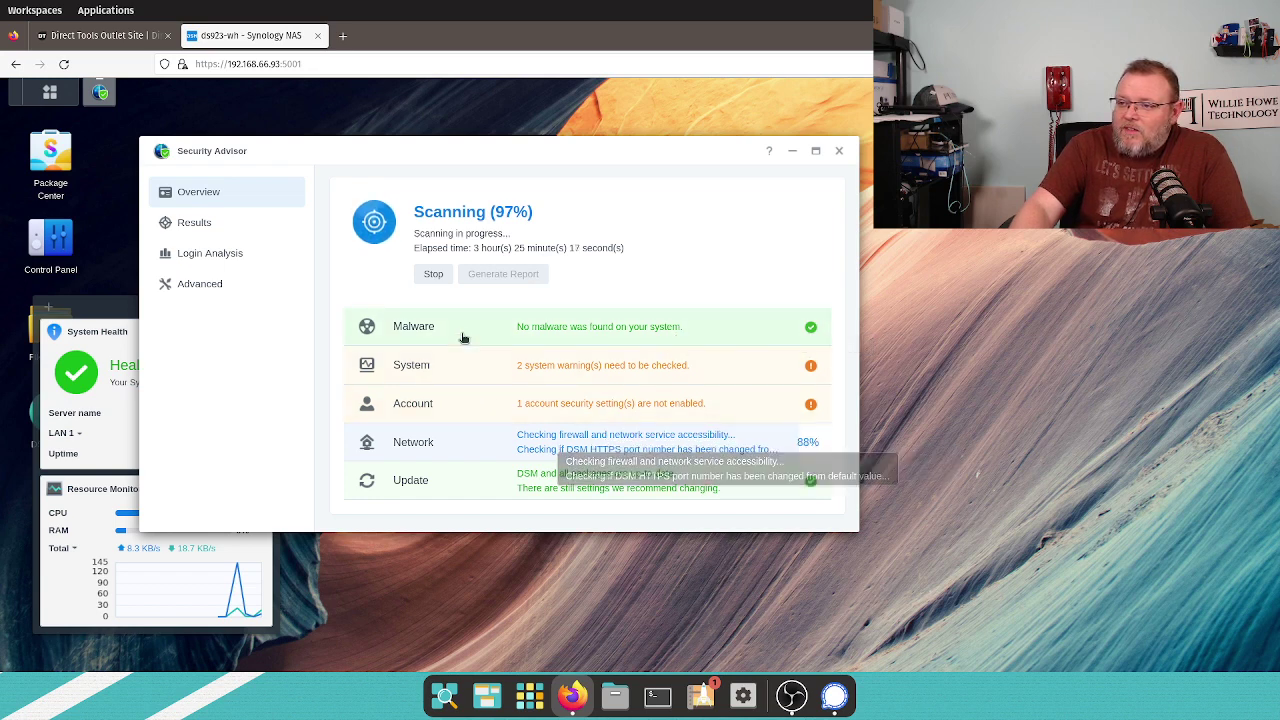
Step: Review the full scan results and the individual findings for the Update and Malware categories
{"action": "left_click", "coordinate": [205, 224]}
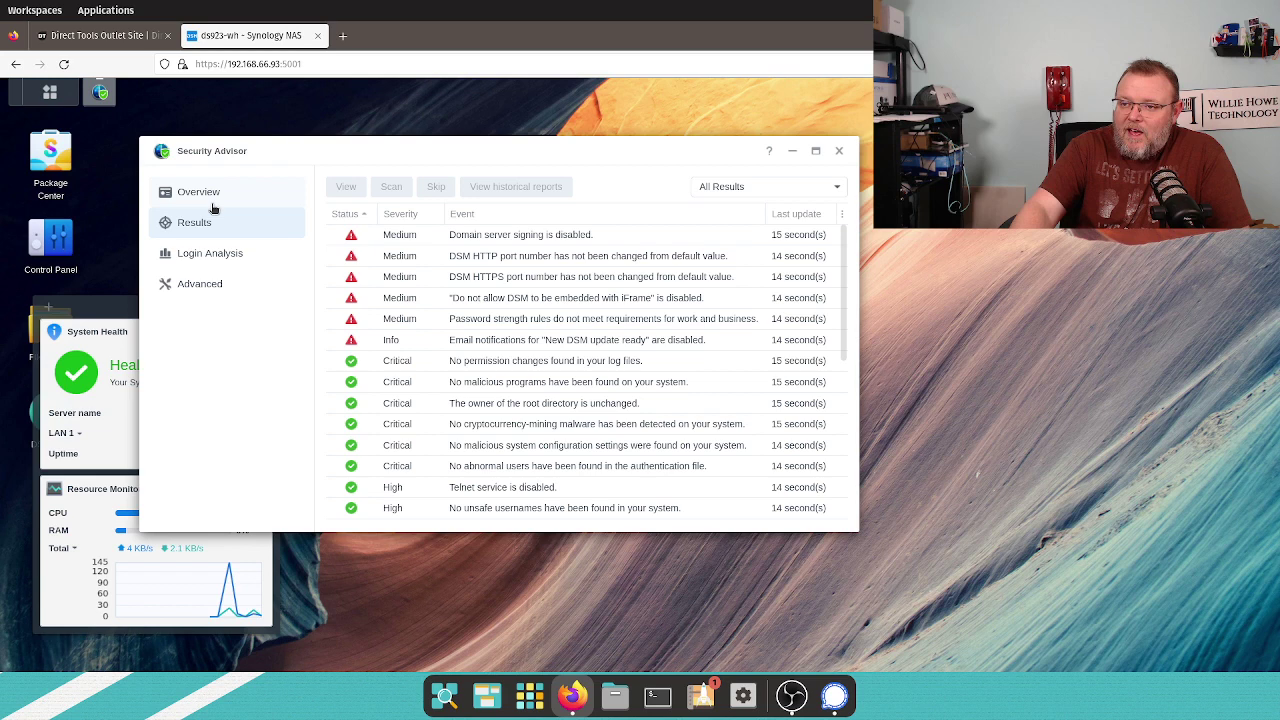
{"action": "left_click", "coordinate": [212, 202]}
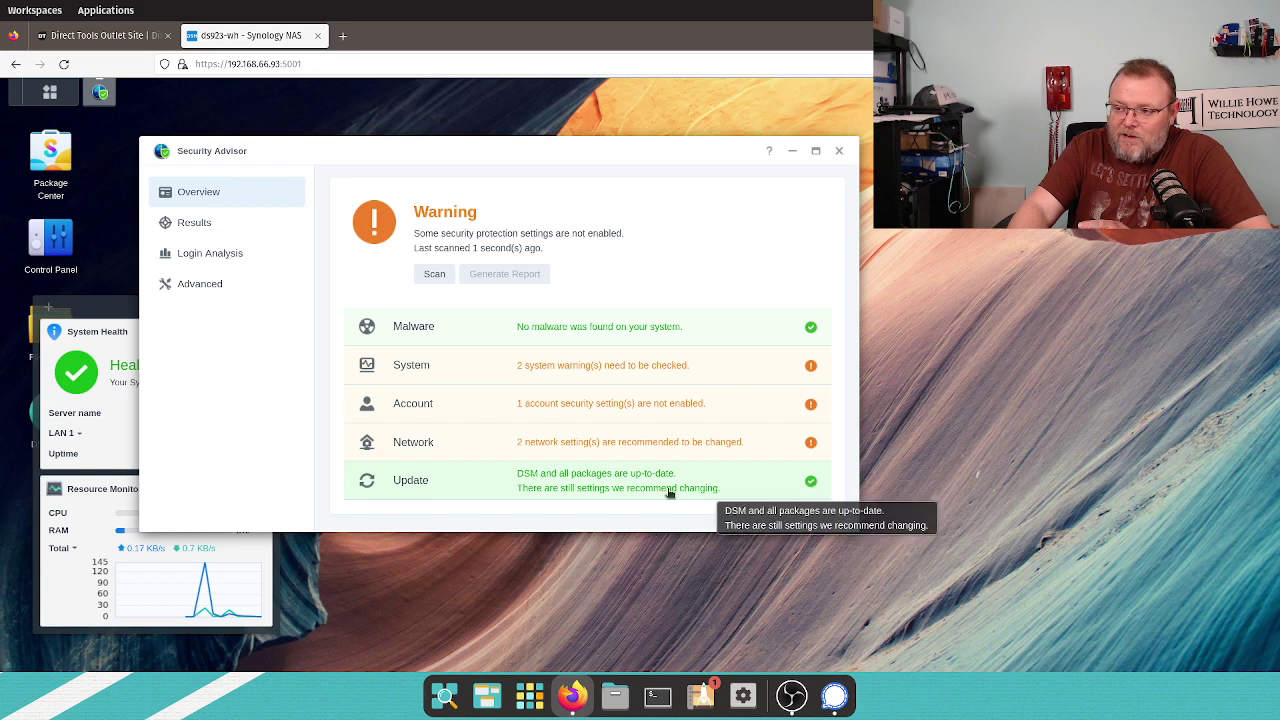
{"action": "left_click", "coordinate": [561, 488]}
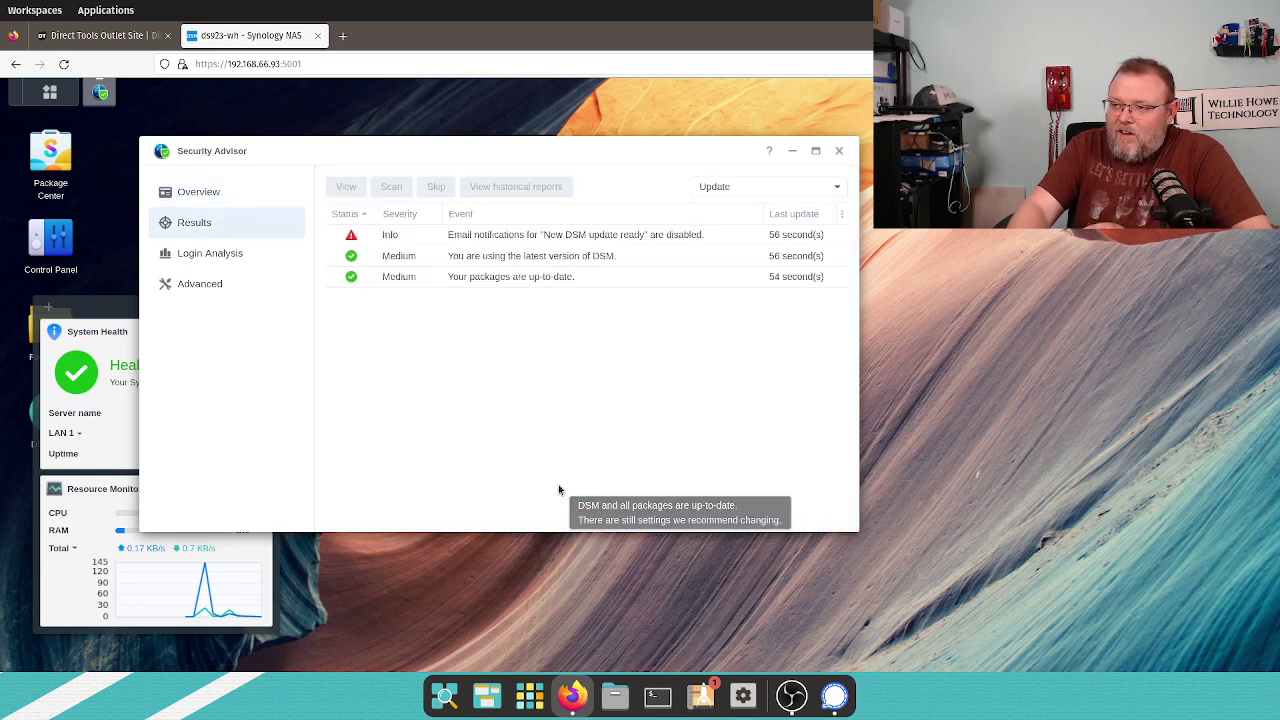
{"action": "left_click", "coordinate": [212, 199]}
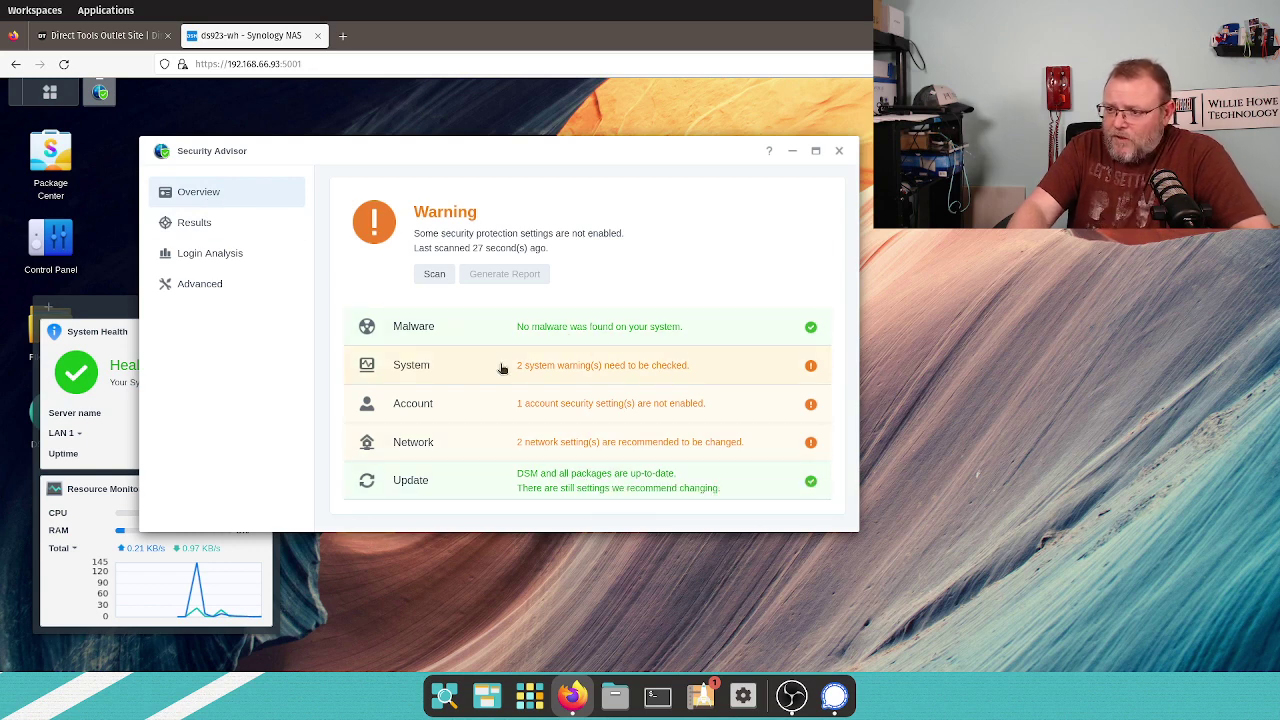
{"action": "left_click", "coordinate": [558, 328]}
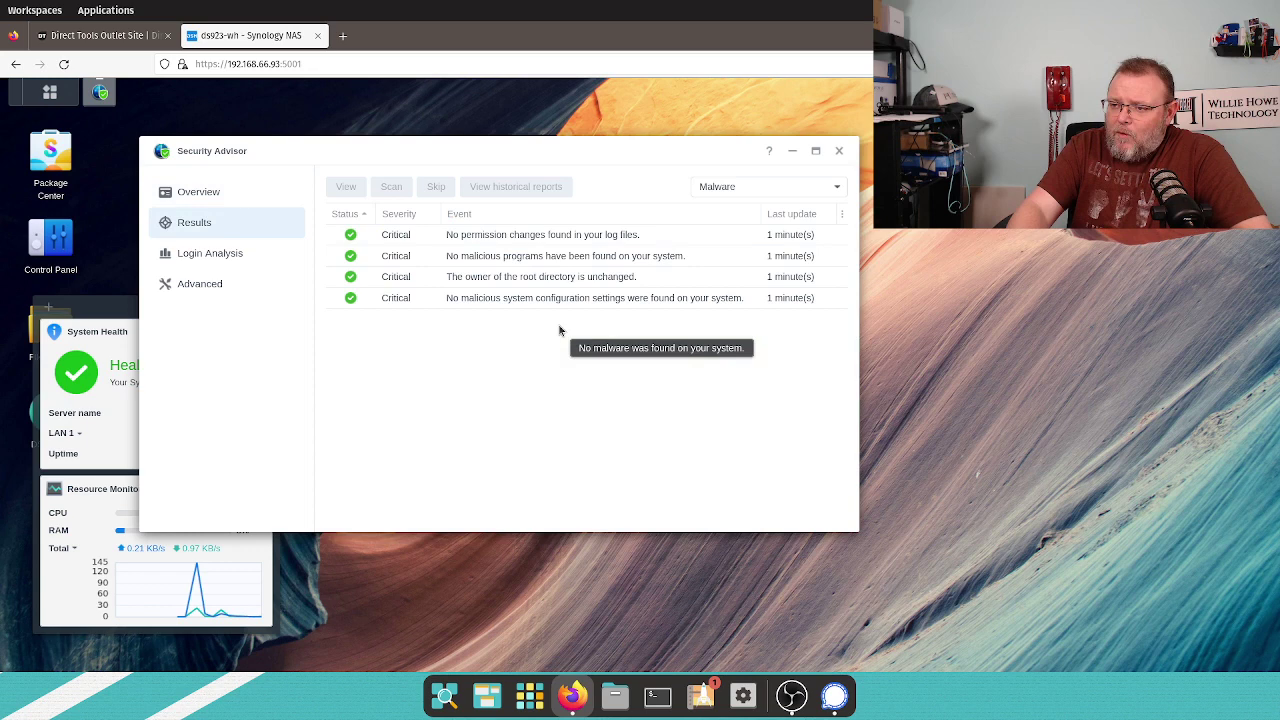
{"action": "left_click", "coordinate": [204, 200]}
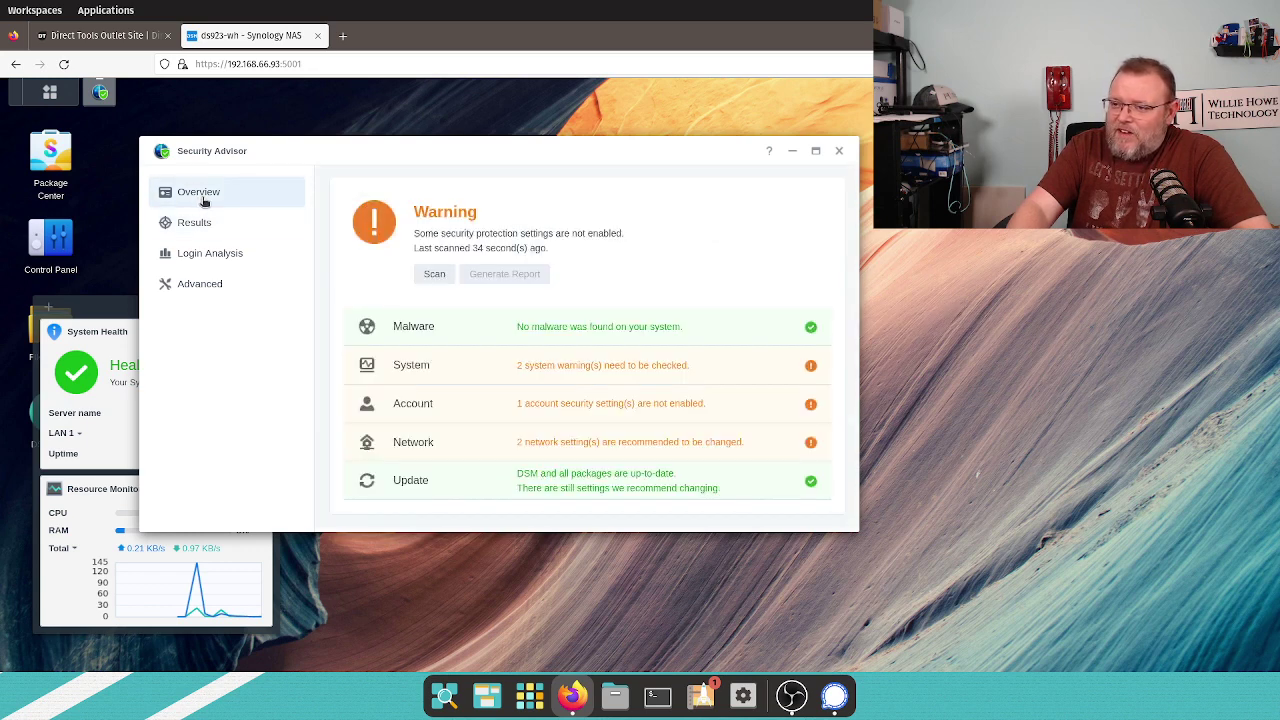
Step: View the details of the domain server signing event in the System category results
{"action": "left_click", "coordinate": [570, 371]}
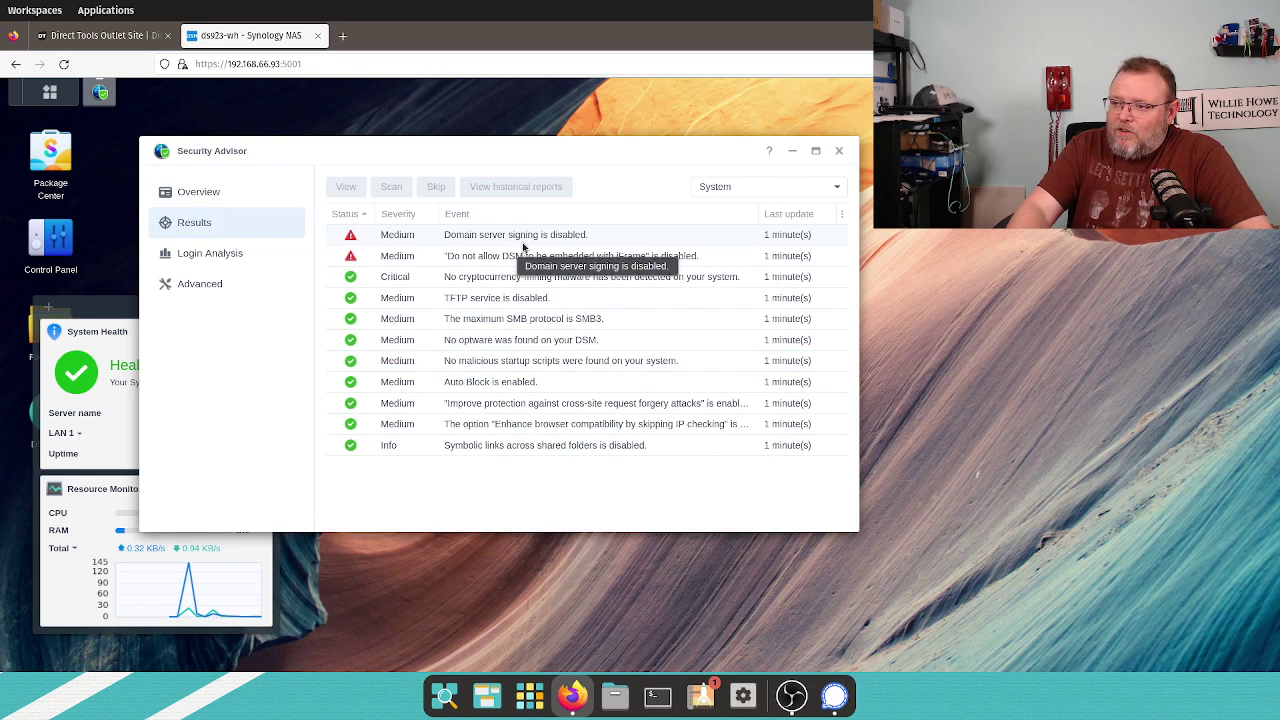
{"action": "left_click", "coordinate": [558, 238]}
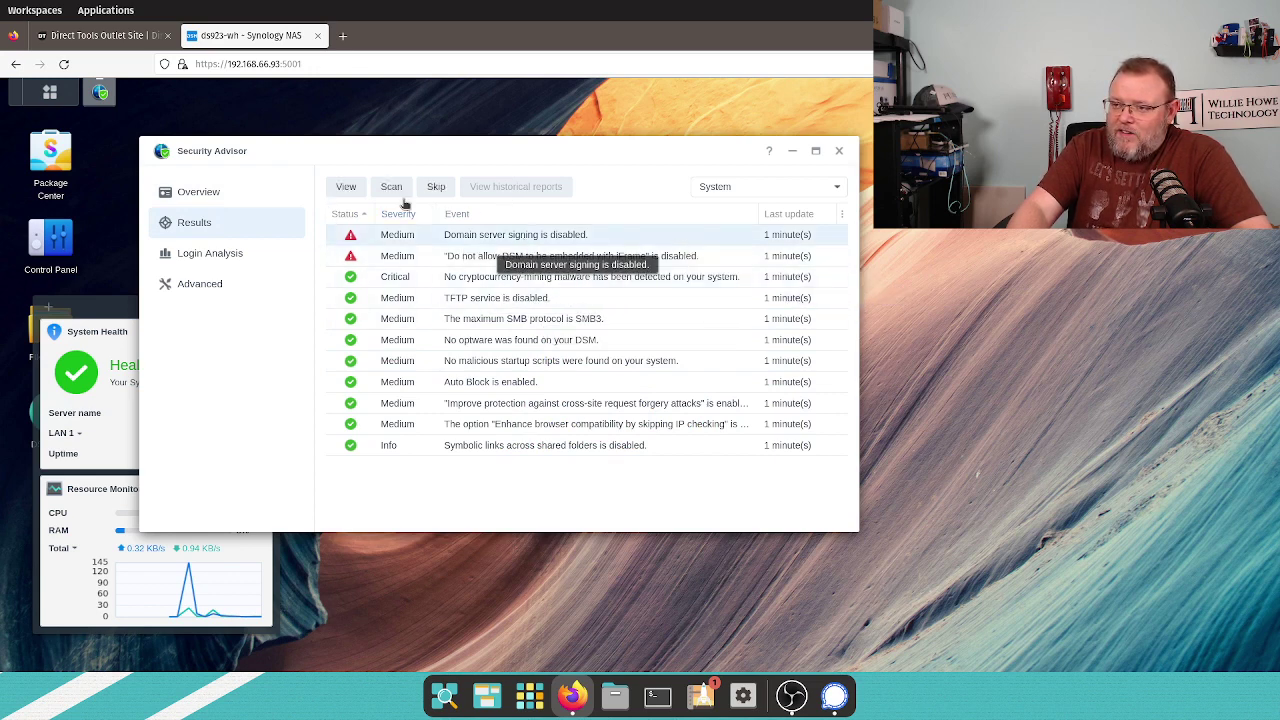
{"action": "left_click", "coordinate": [348, 189]}
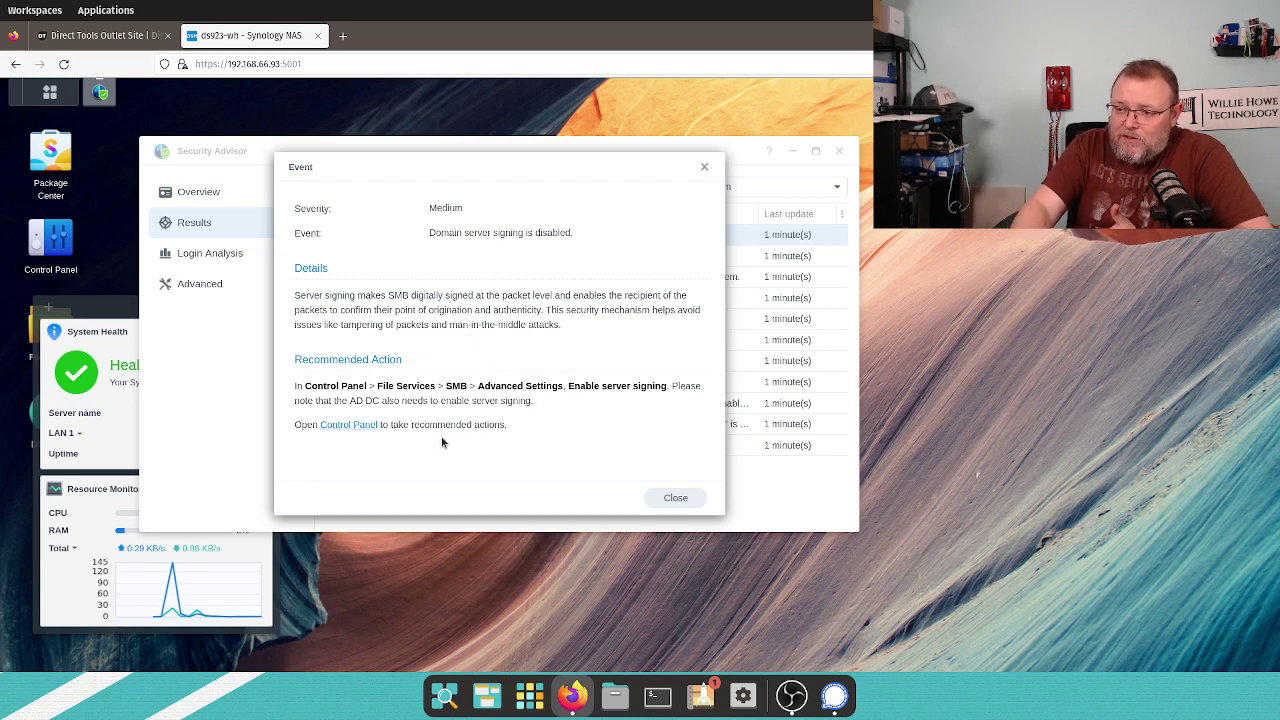
Step: Open the Control Panel file services settings linked in the event and arrange both windows side by side
{"action": "left_click", "coordinate": [345, 428]}
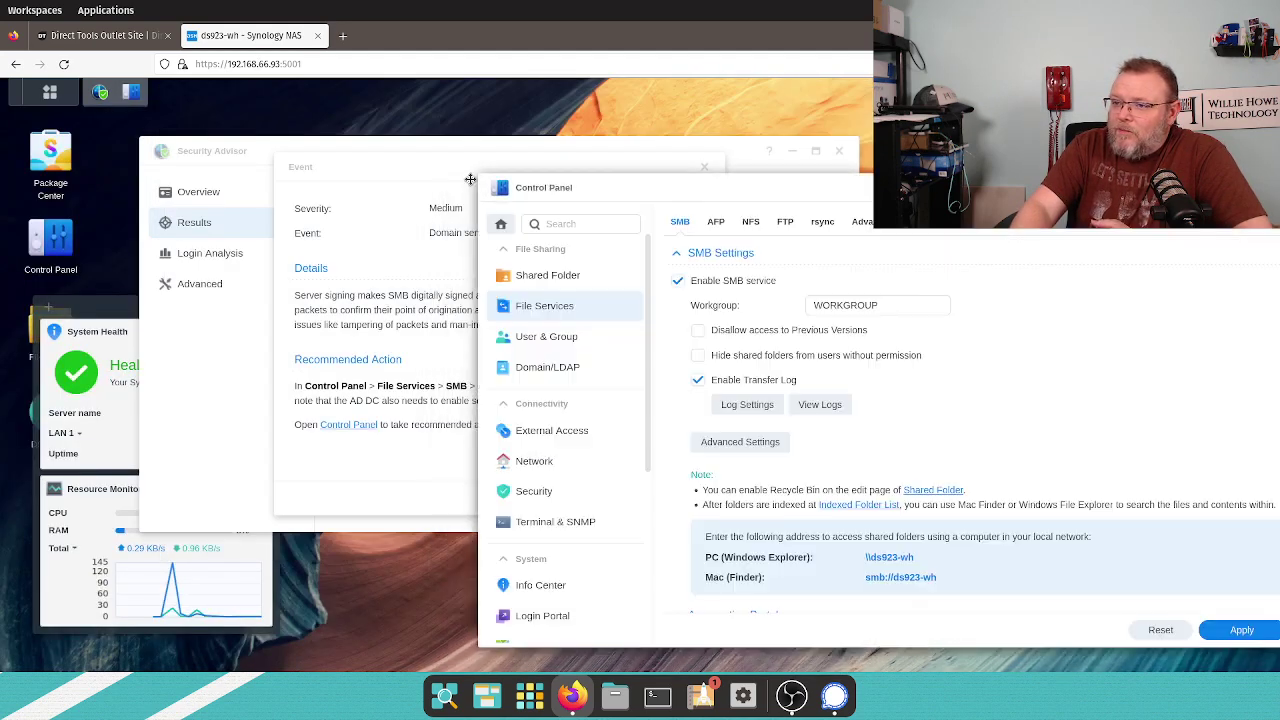
{"action": "left_click", "coordinate": [401, 167]}
{"action": "left_click_drag", "start_coordinate": [401, 167], "coordinate": [191, 149]}
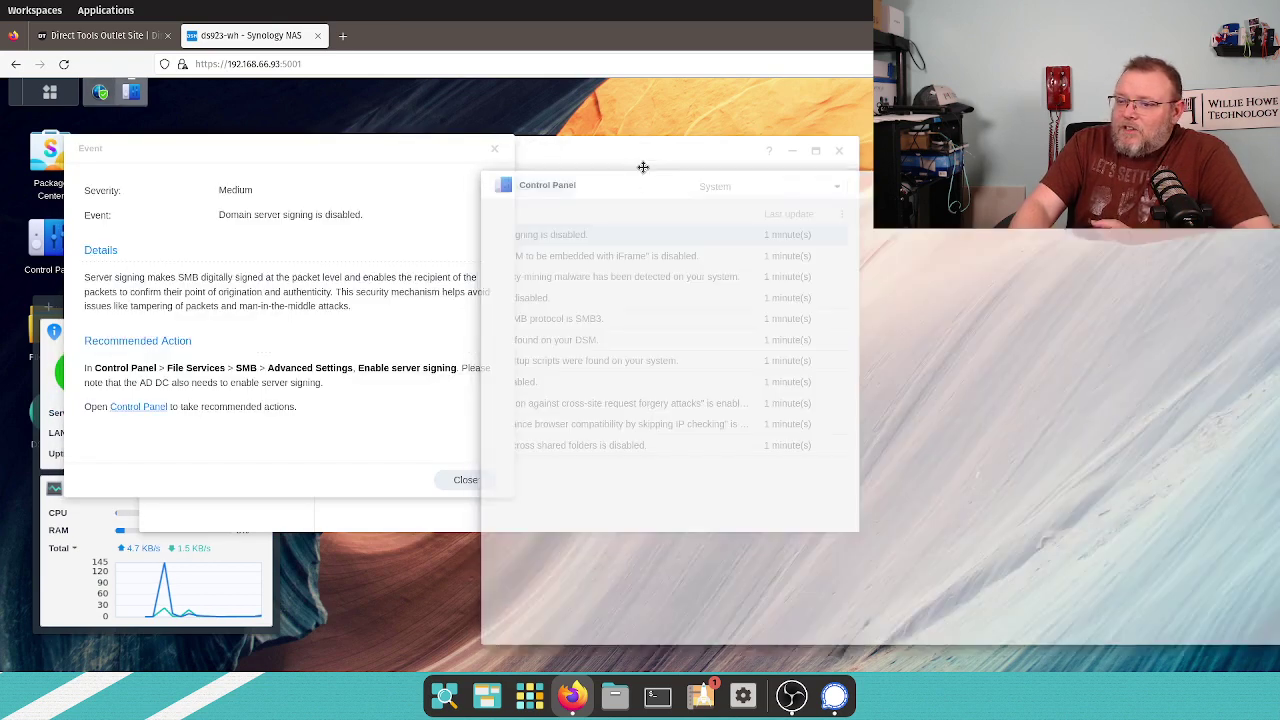
{"action": "left_click_drag", "start_coordinate": [640, 166], "coordinate": [607, 205]}
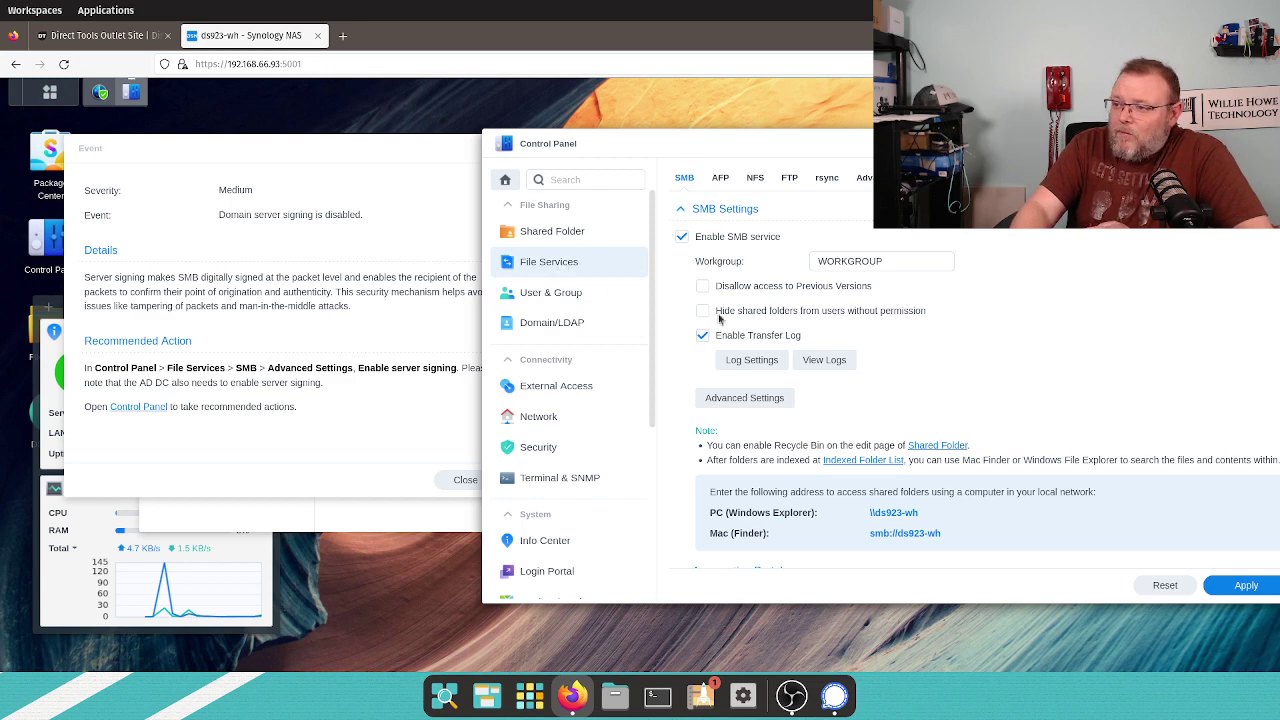
Step: Set Enable server signing to Client defined in the SMB advanced settings, save it, and close the event details
{"action": "left_click", "coordinate": [758, 400]}
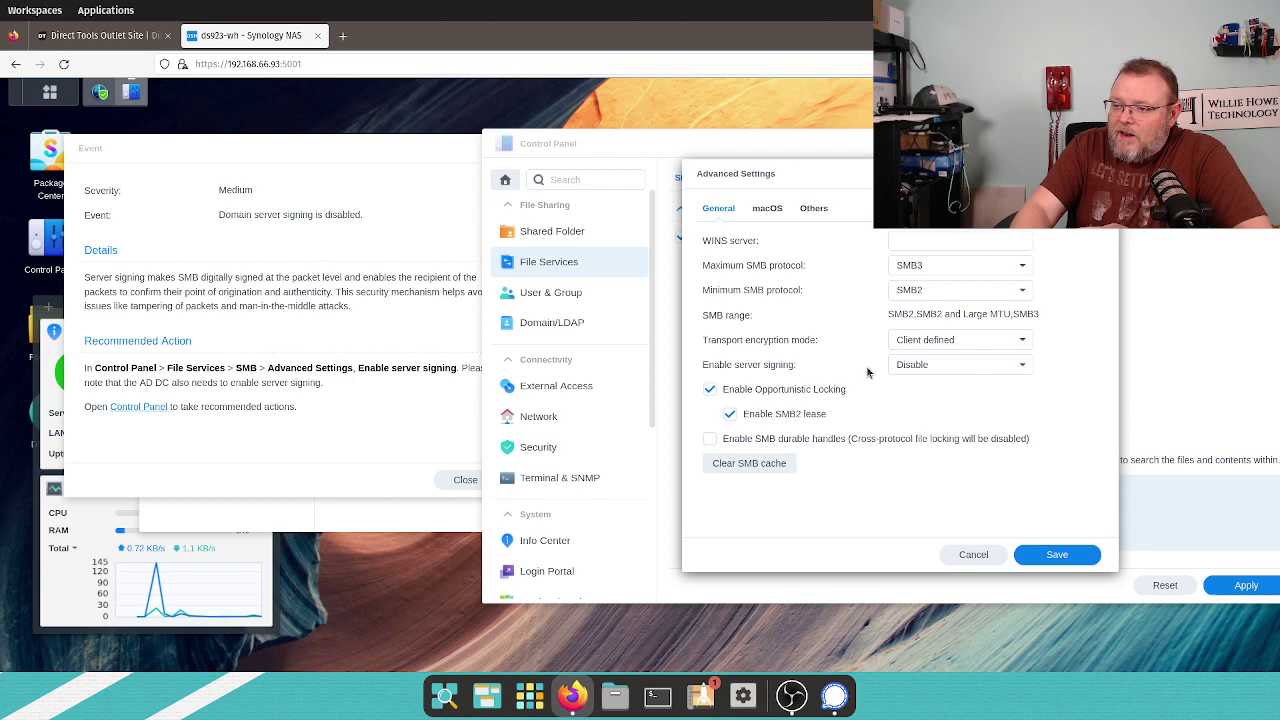
{"action": "left_click", "coordinate": [935, 366]}
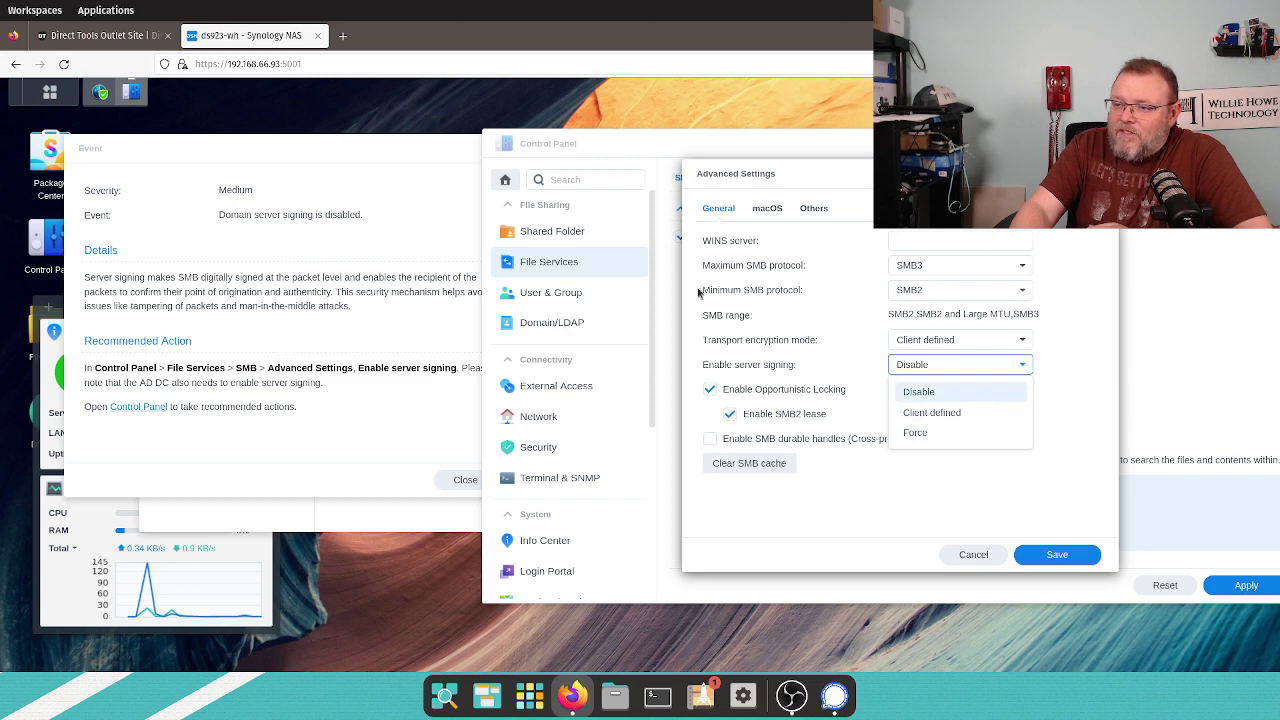
{"action": "left_click", "coordinate": [337, 217]}
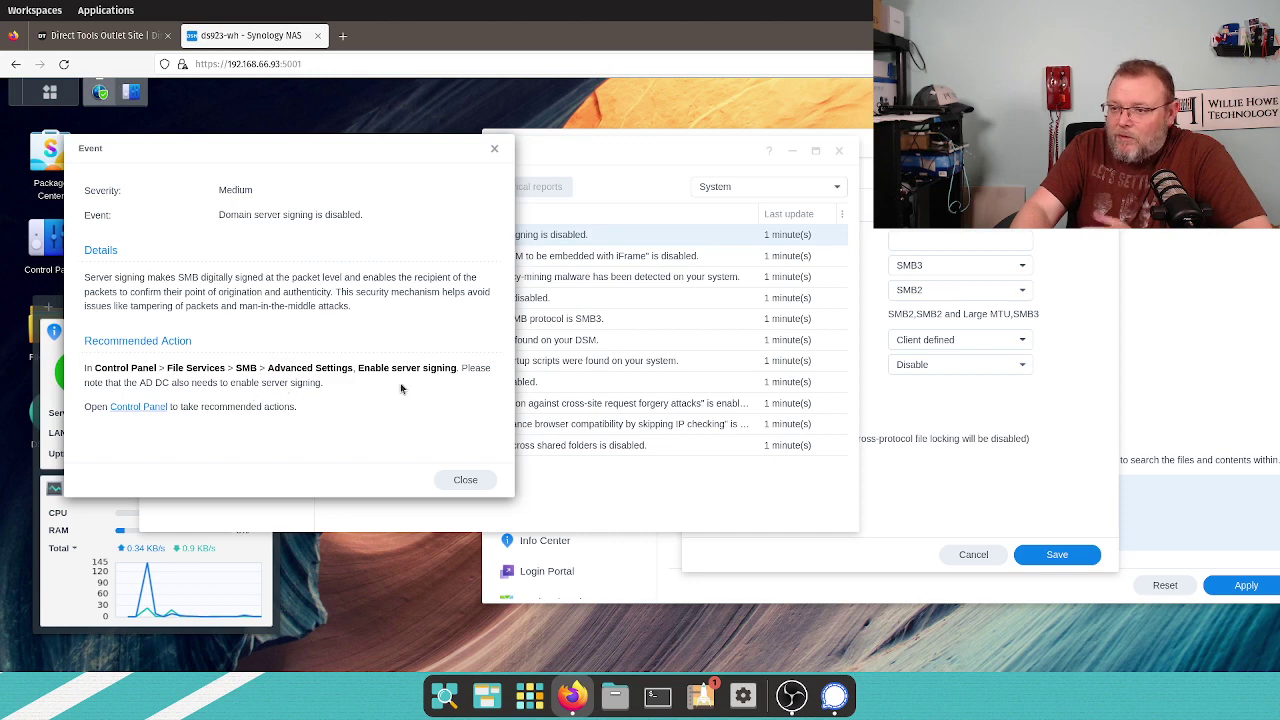
{"action": "left_click", "coordinate": [940, 409]}
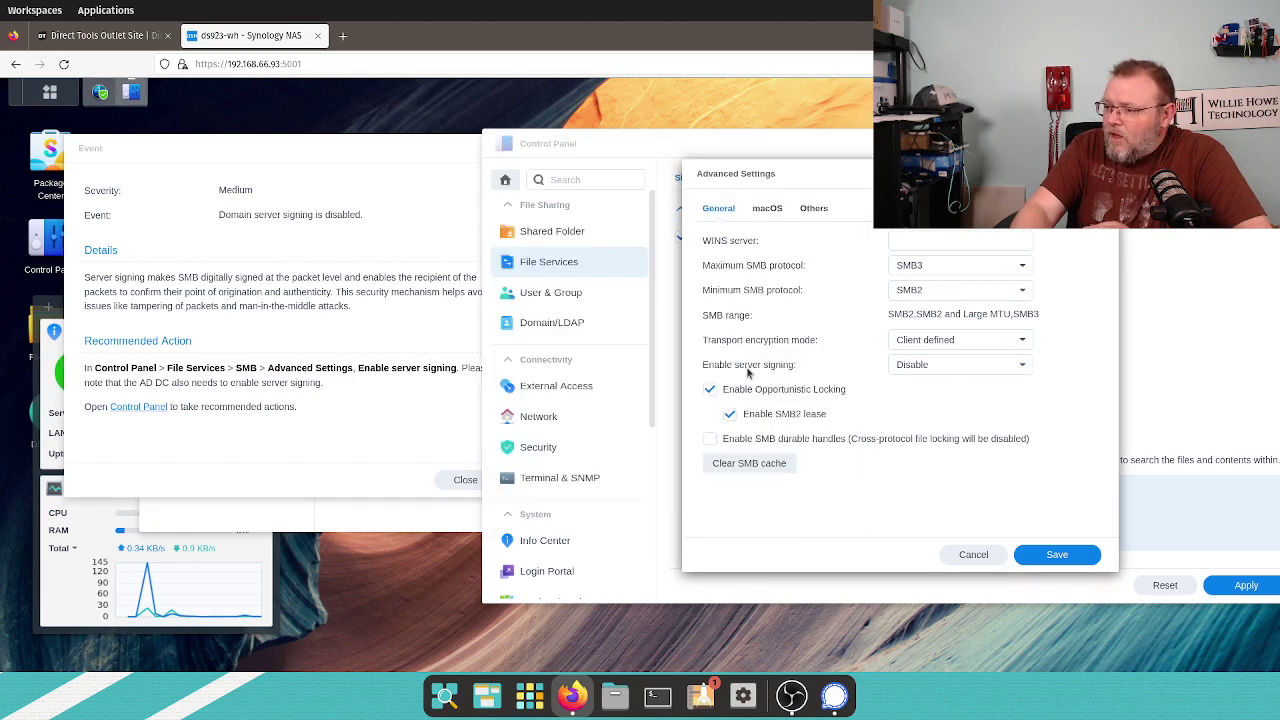
{"action": "left_click", "coordinate": [917, 366]}
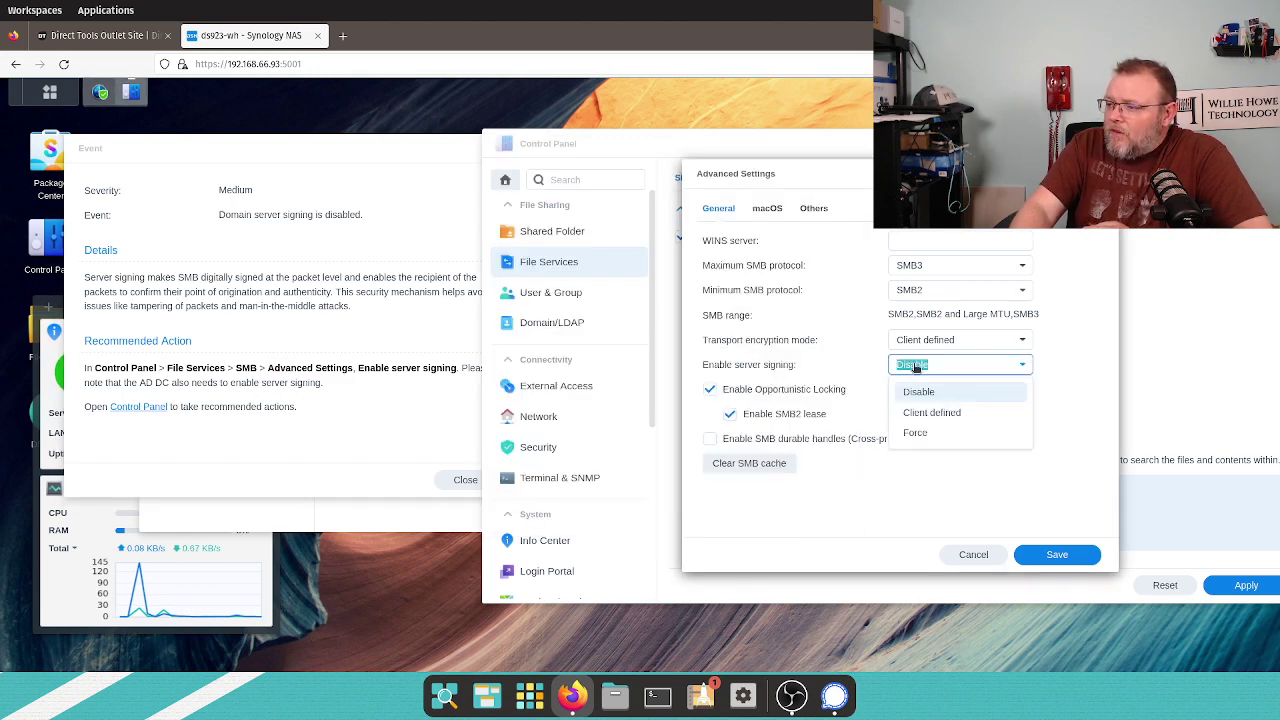
{"action": "left_click", "coordinate": [949, 419]}
{"action": "left_click", "coordinate": [1055, 552]}
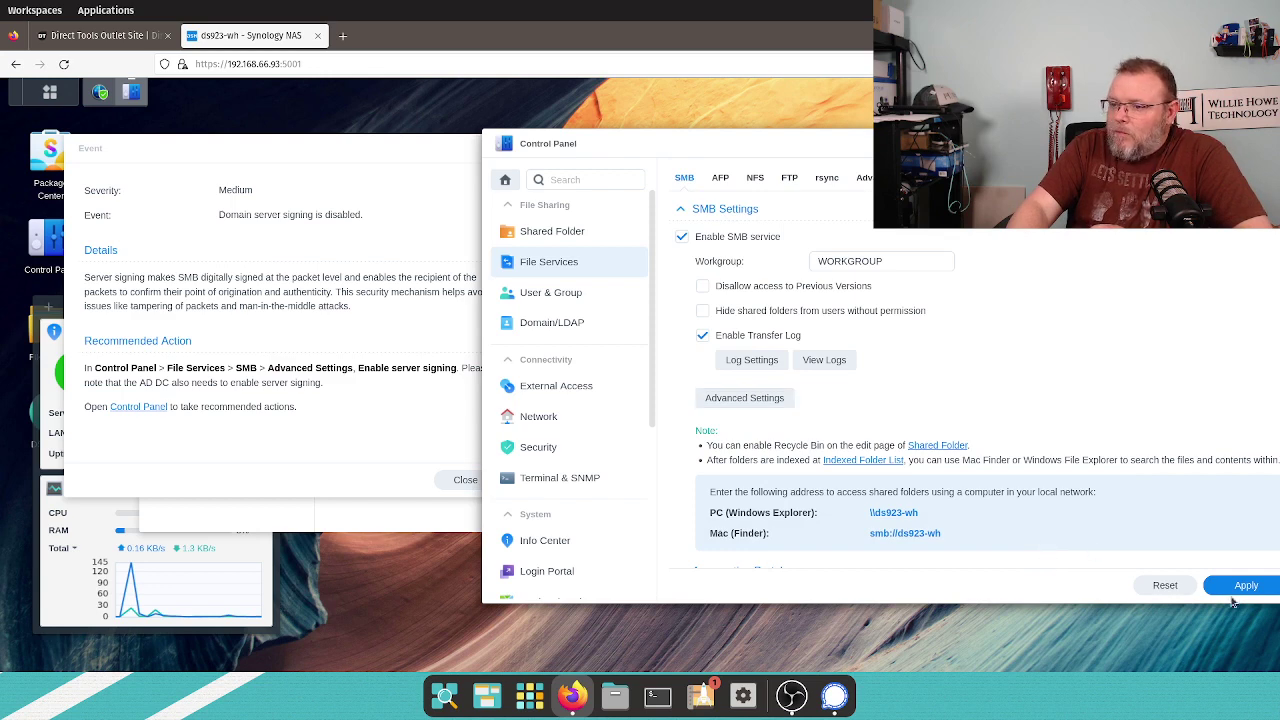
{"action": "left_click", "coordinate": [1232, 590]}
{"action": "left_click", "coordinate": [334, 153]}
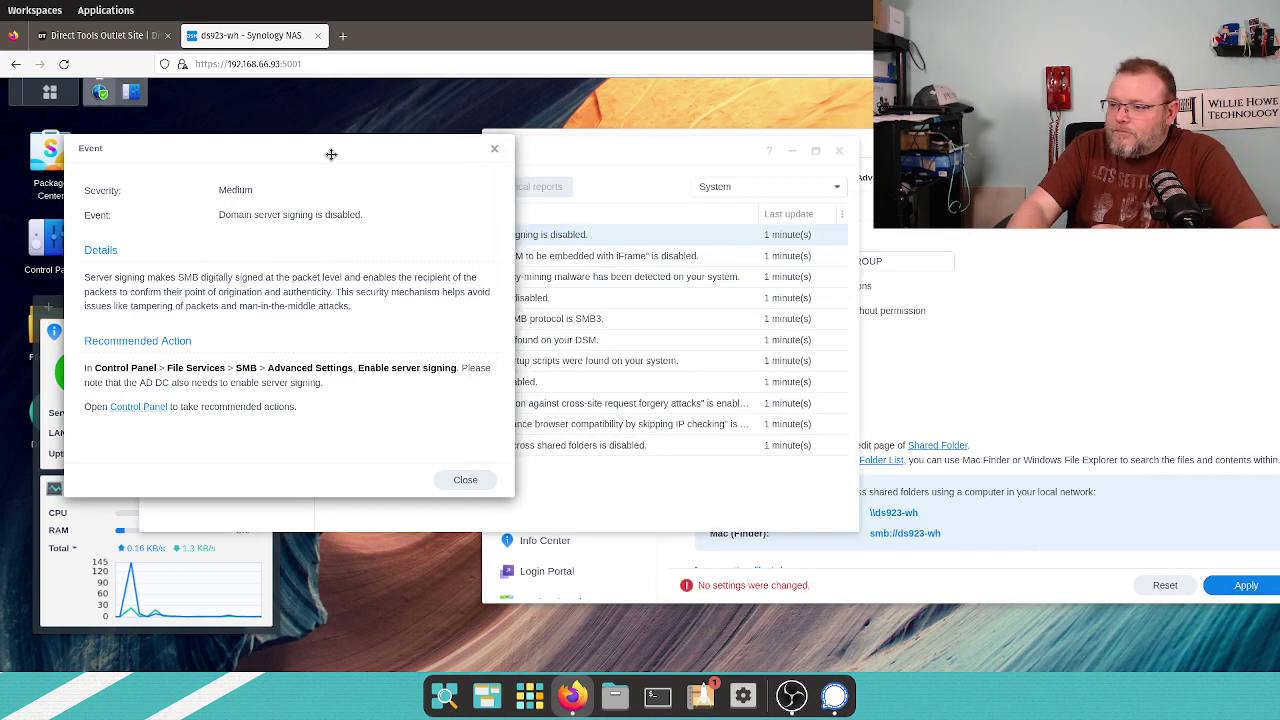
{"action": "left_click", "coordinate": [478, 487]}
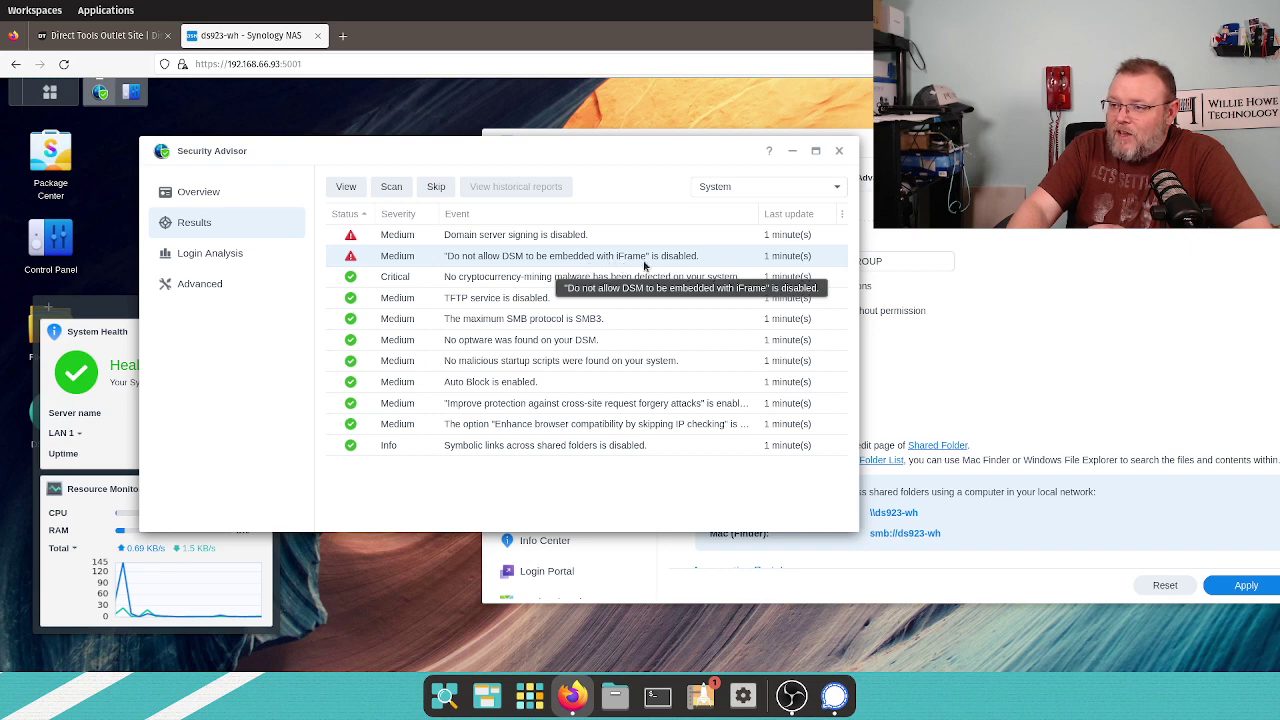
Step: View the details of the event about DSM being embedded with iFrame and move them clear of Control Panel
{"action": "left_click", "coordinate": [345, 186]}
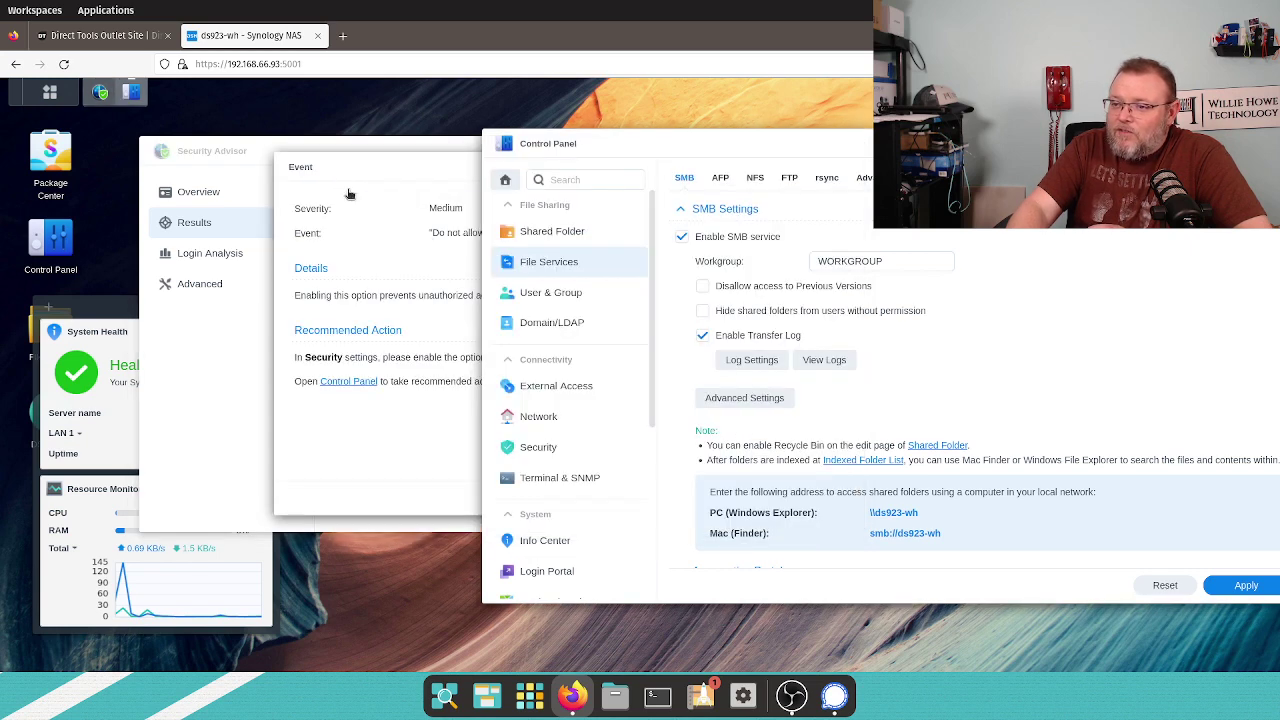
{"action": "left_click", "coordinate": [428, 230]}
{"action": "left_click_drag", "start_coordinate": [506, 171], "coordinate": [274, 156]}
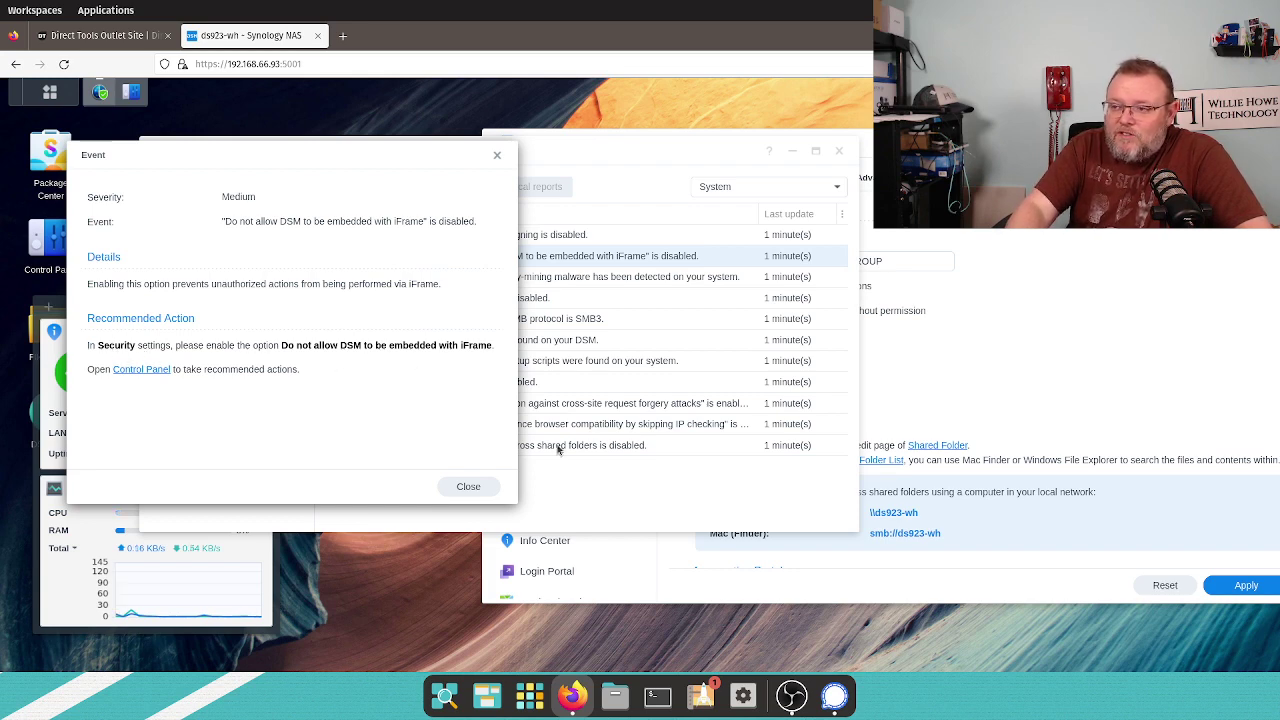
Step: Open the linked Control Panel security settings, enable "Do not allow DSM to be embedded with iFrame", and apply the change
{"action": "left_click", "coordinate": [141, 369]}
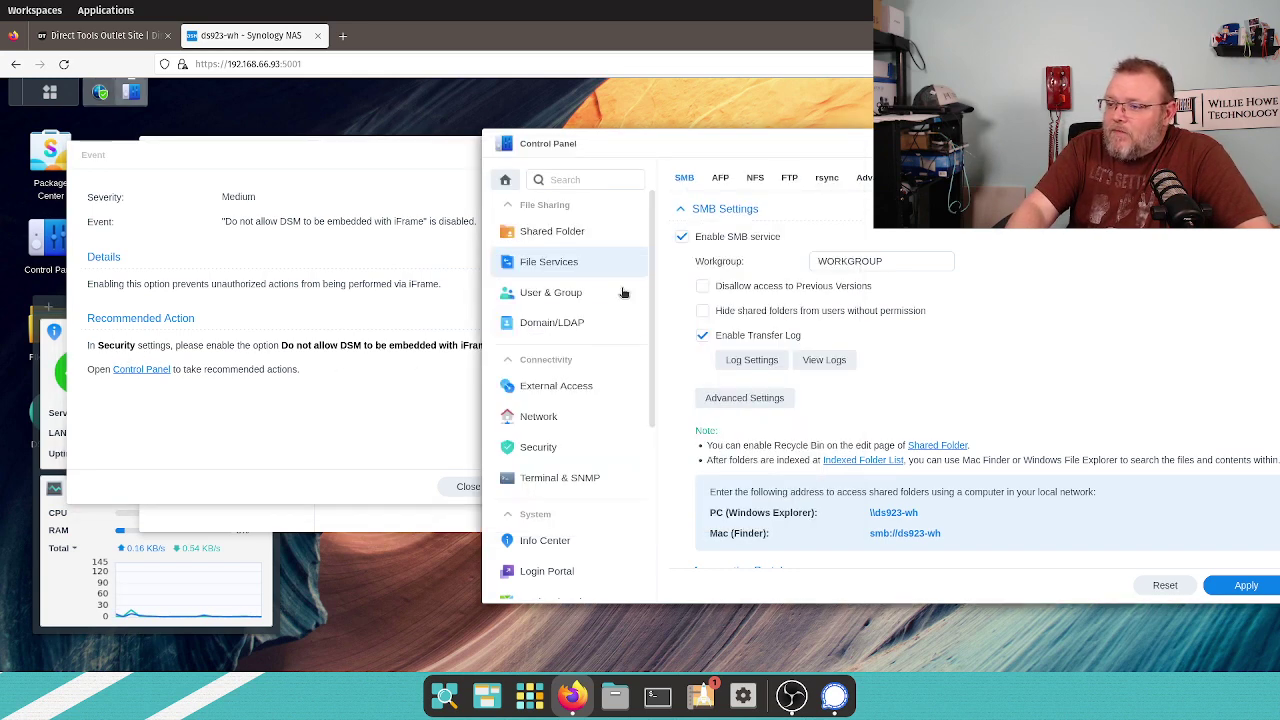
{"action": "left_click", "coordinate": [142, 369]}
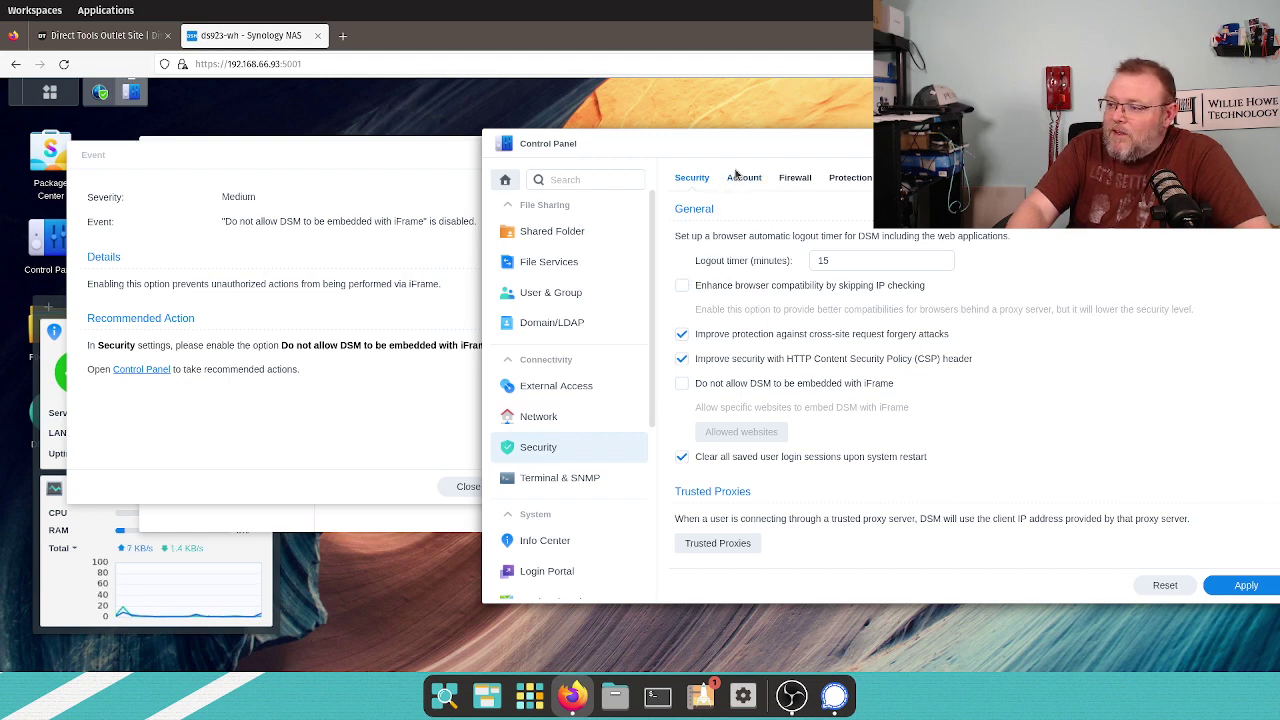
{"action": "left_click", "coordinate": [682, 384]}
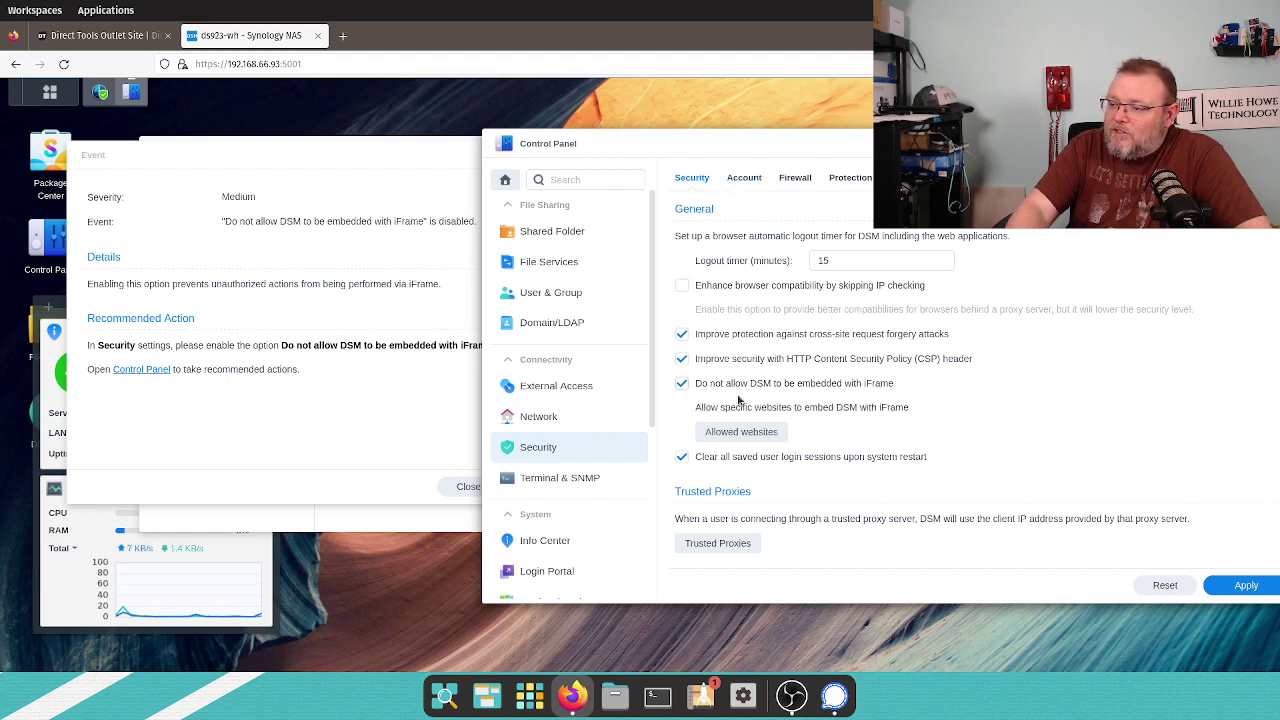
{"action": "left_click", "coordinate": [1244, 590]}
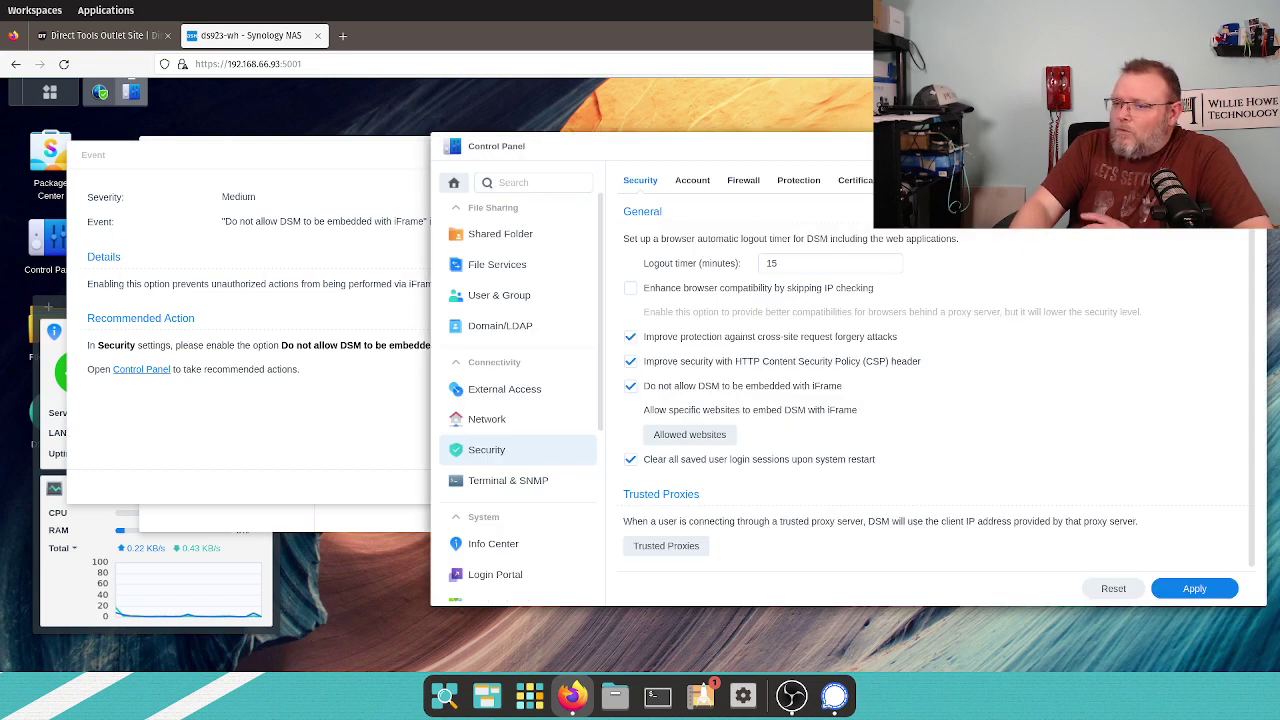
Step: Close the iFrame event details and view the account event about password strength rules not meeting work and business requirements
{"action": "left_click", "coordinate": [340, 158]}
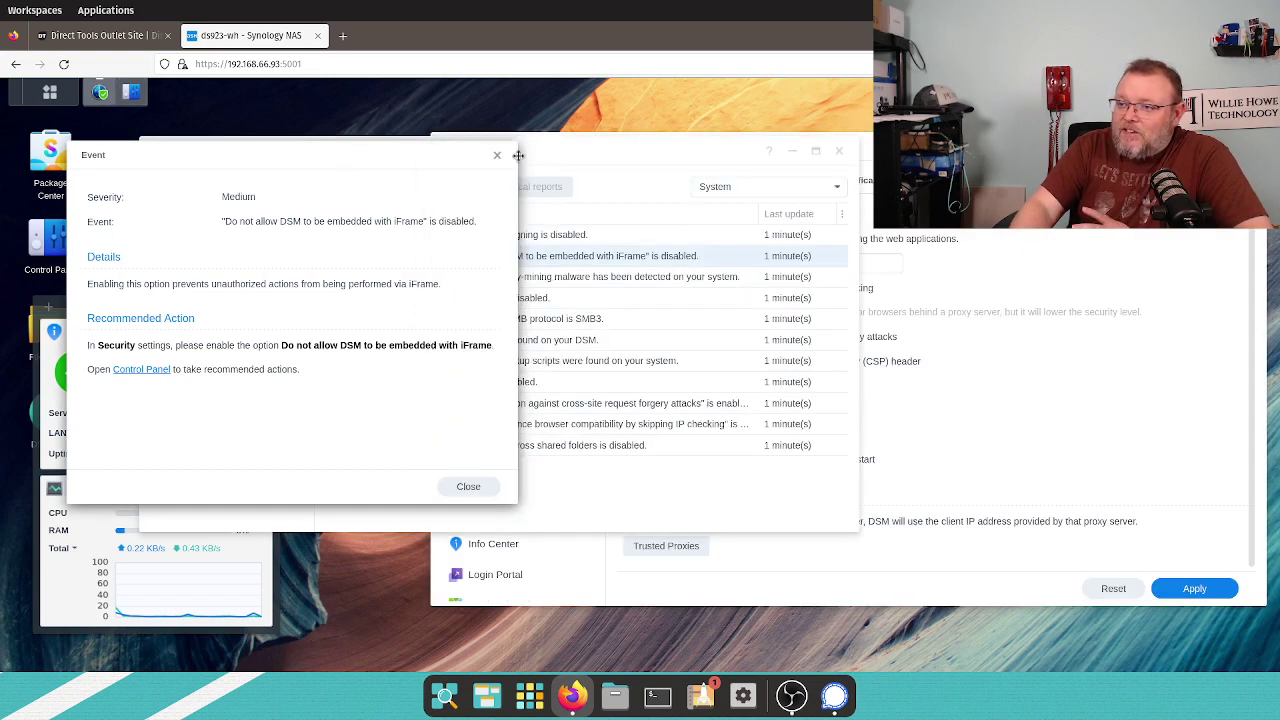
{"action": "left_click", "coordinate": [496, 157]}
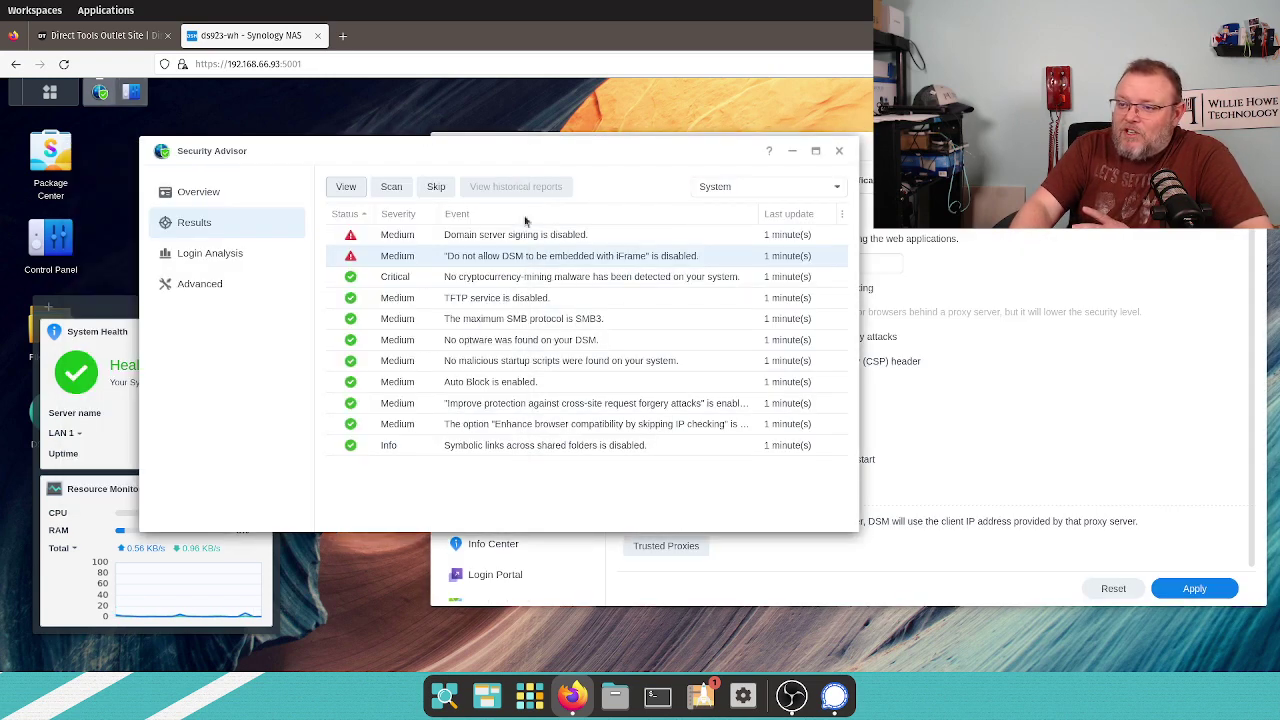
{"action": "left_click", "coordinate": [188, 194]}
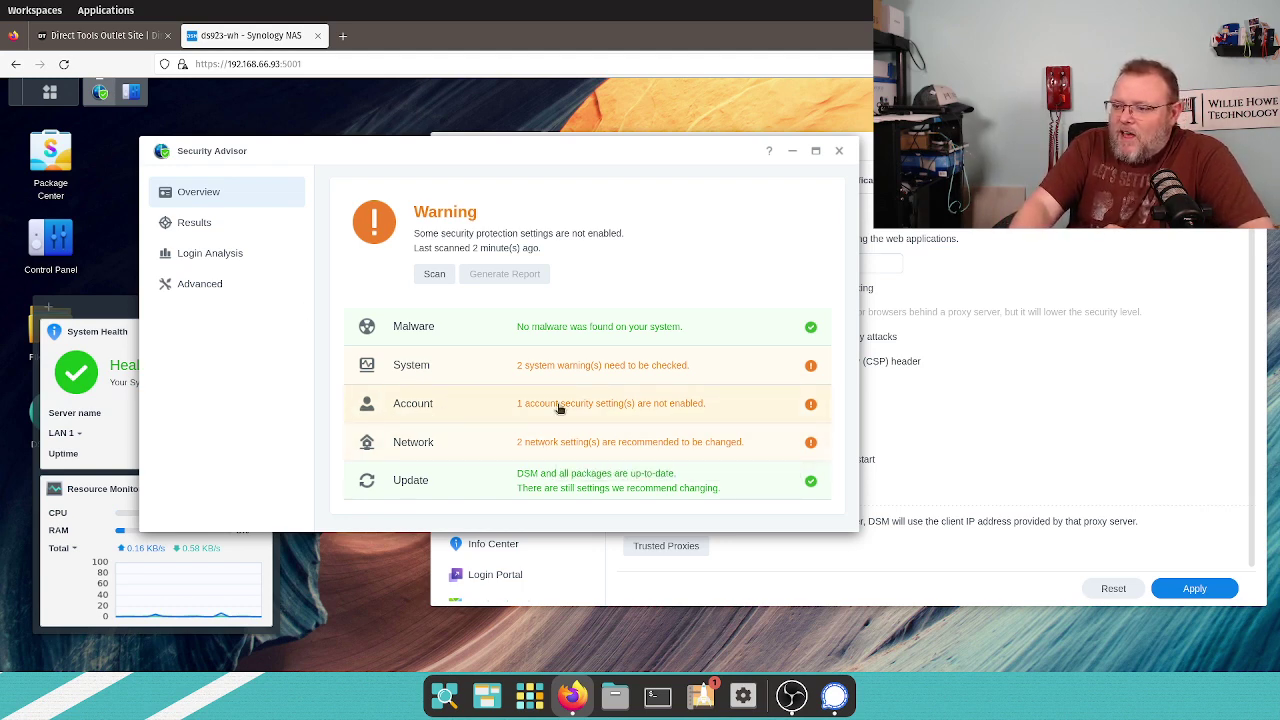
{"action": "left_click", "coordinate": [625, 410]}
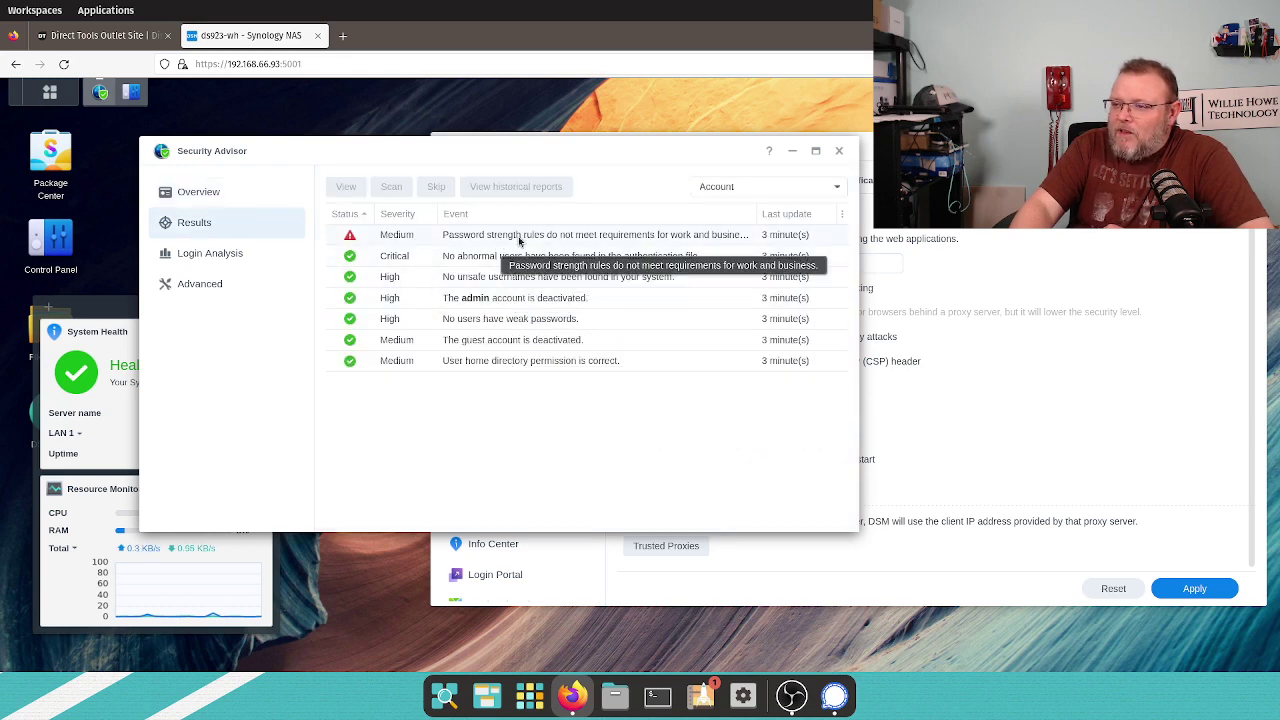
{"action": "left_click", "coordinate": [643, 240]}
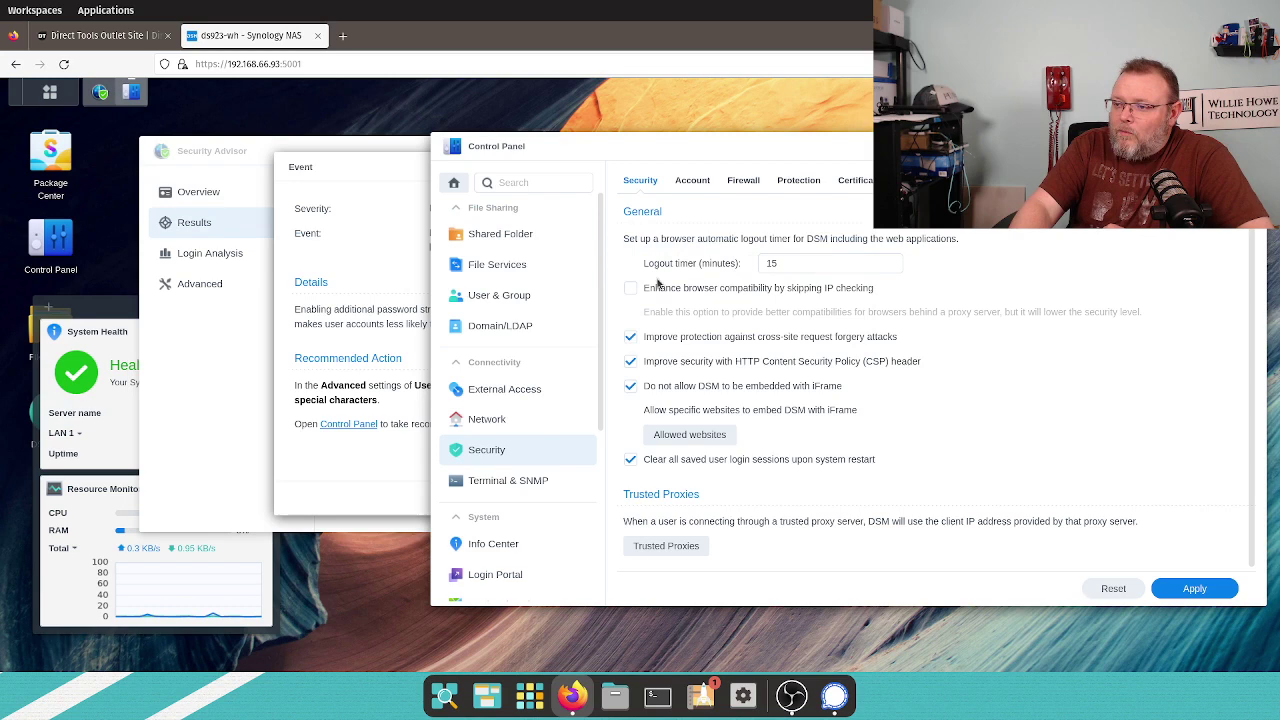
Step: Arrange the event details and Control Panel side by side, and open the advanced user settings linked in the event
{"action": "left_click_drag", "start_coordinate": [417, 163], "coordinate": [230, 156]}
{"action": "left_click", "coordinate": [861, 146]}
{"action": "left_click_drag", "start_coordinate": [689, 148], "coordinate": [786, 157]}
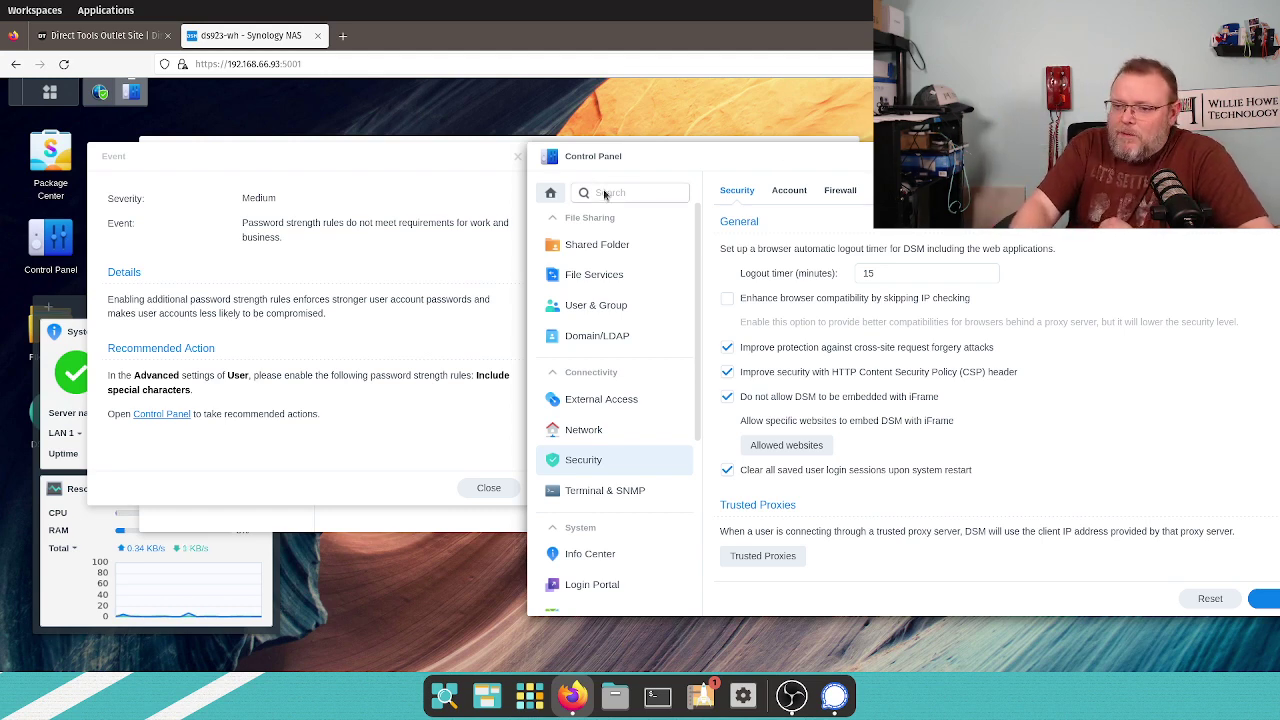
{"action": "left_click", "coordinate": [309, 166]}
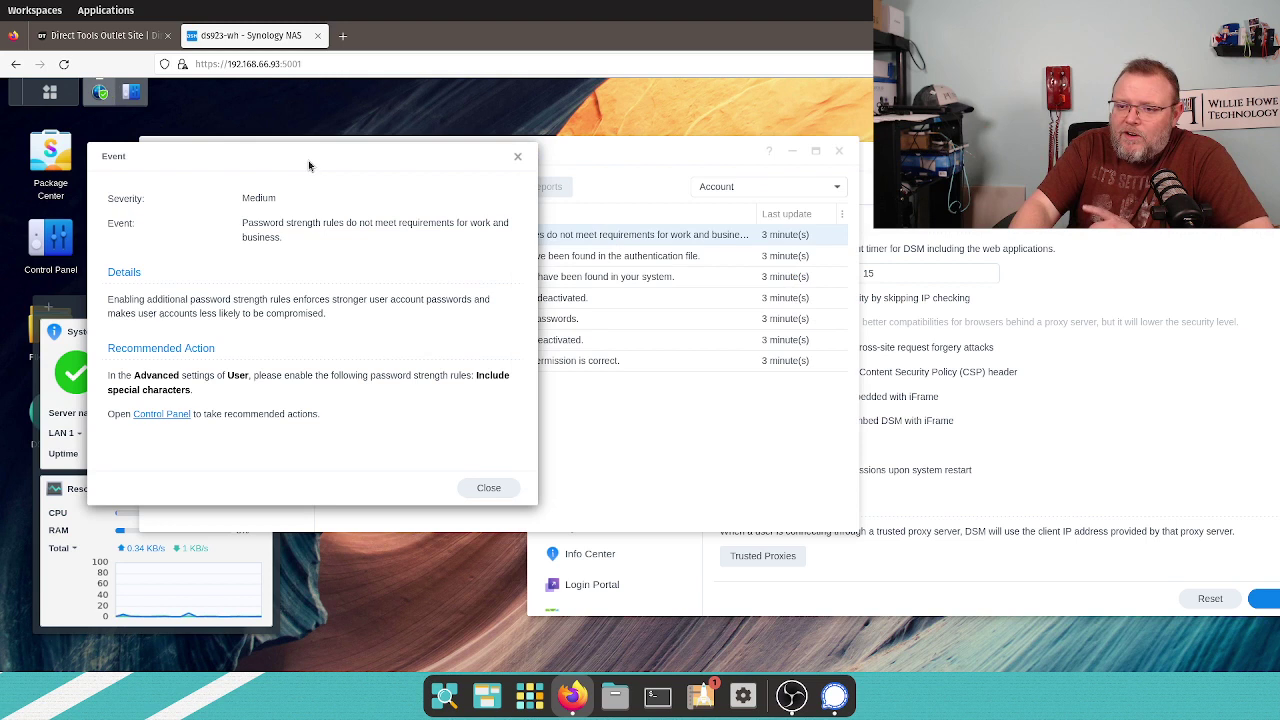
{"action": "left_click", "coordinate": [174, 419]}
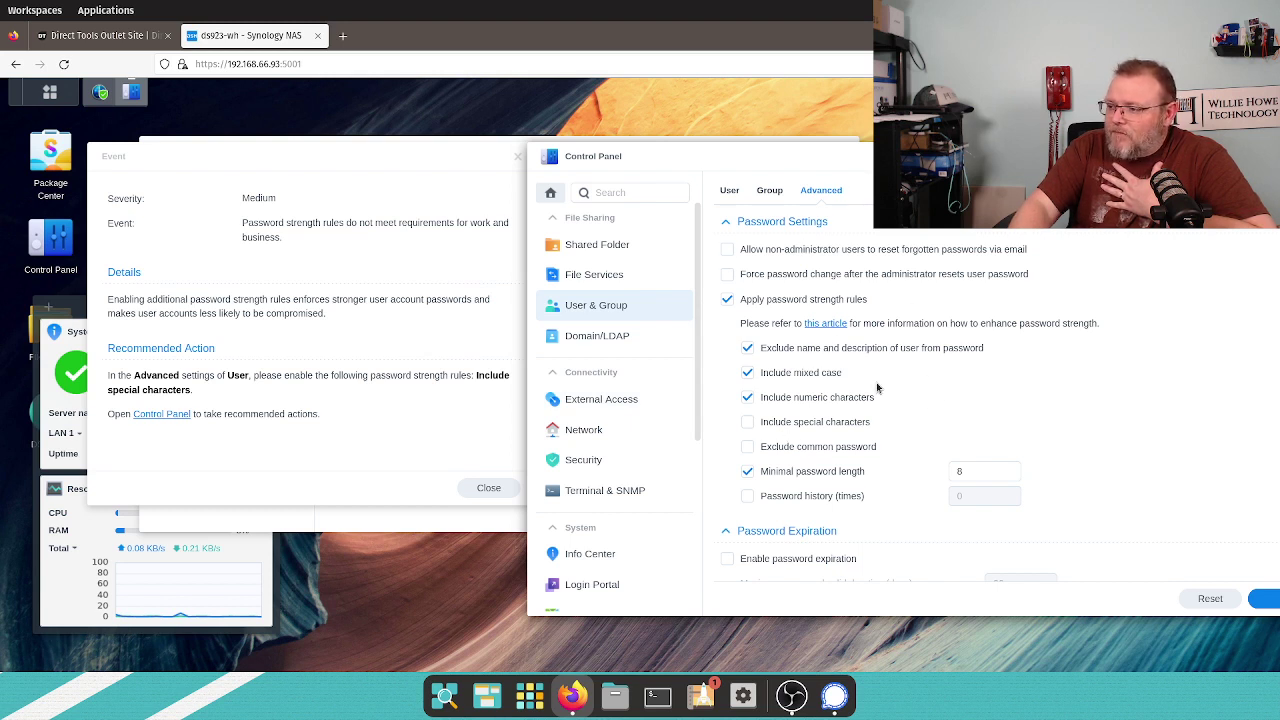
Step: Add "Include special characters" to the password strength rules, apply it without forcing password changes, and close the event details
{"action": "left_click", "coordinate": [748, 424]}
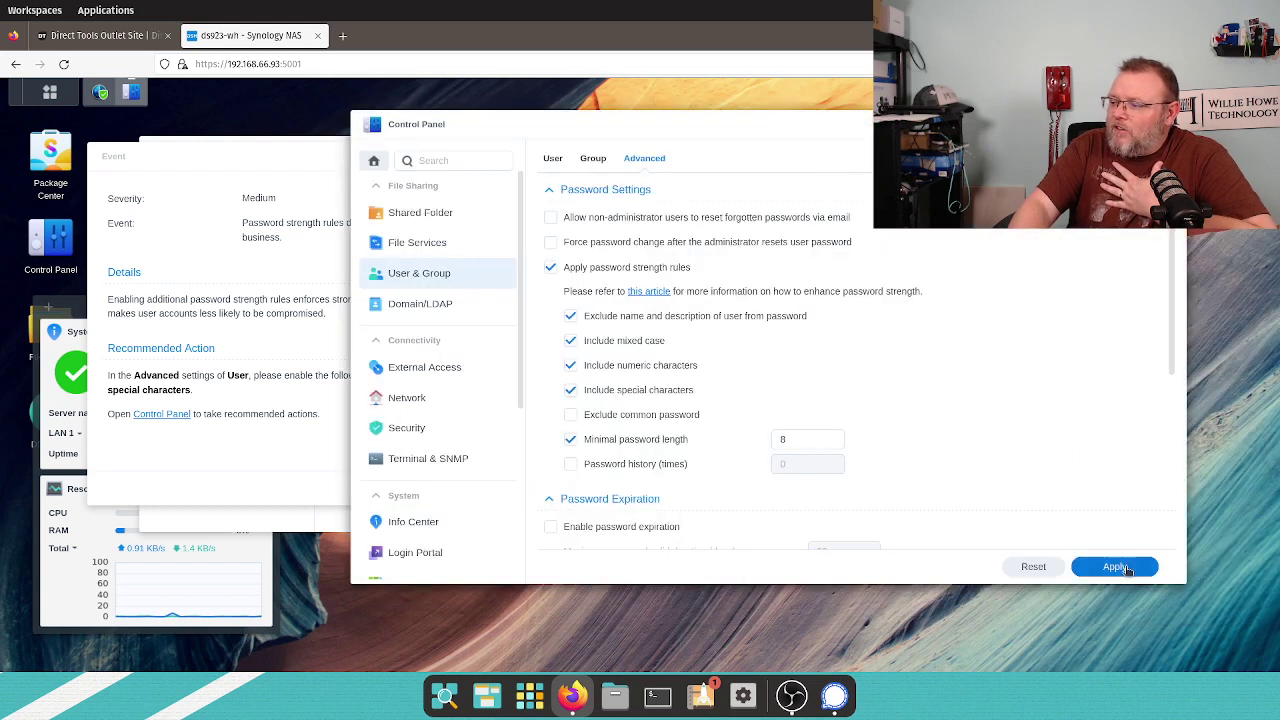
{"action": "left_click", "coordinate": [1115, 567]}
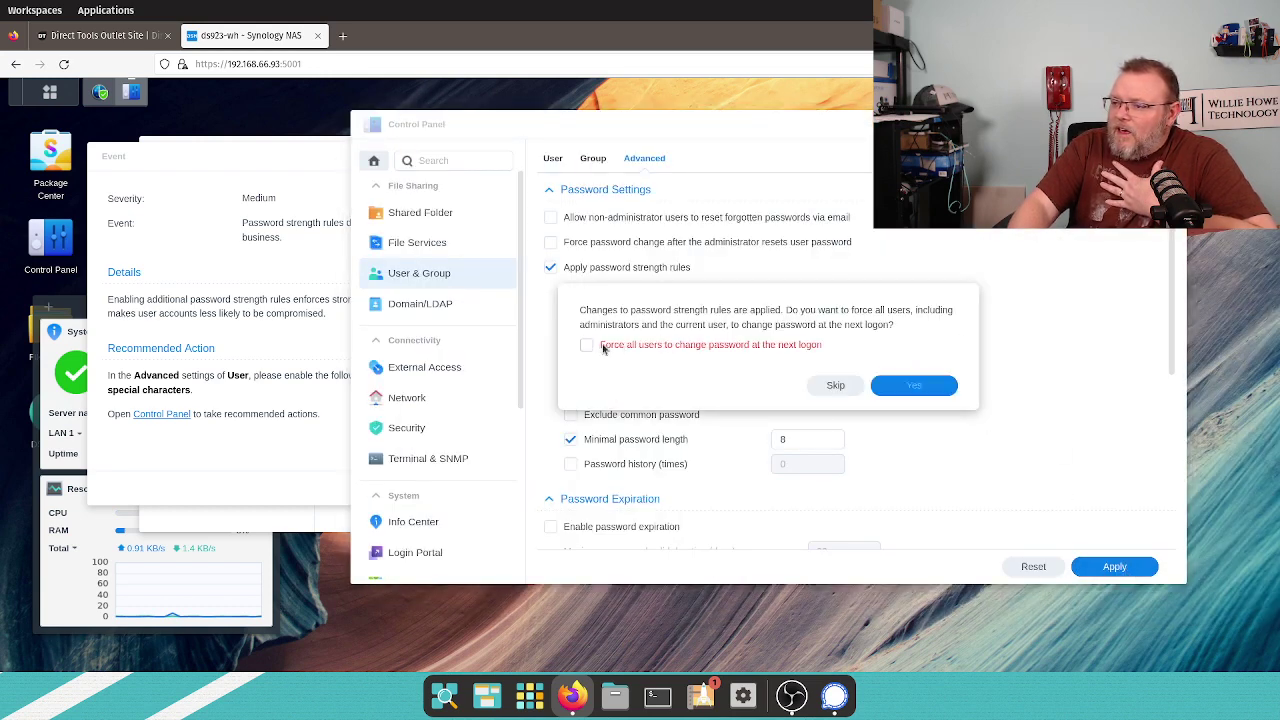
{"action": "left_click", "coordinate": [835, 387]}
{"action": "left_click", "coordinate": [1112, 567]}
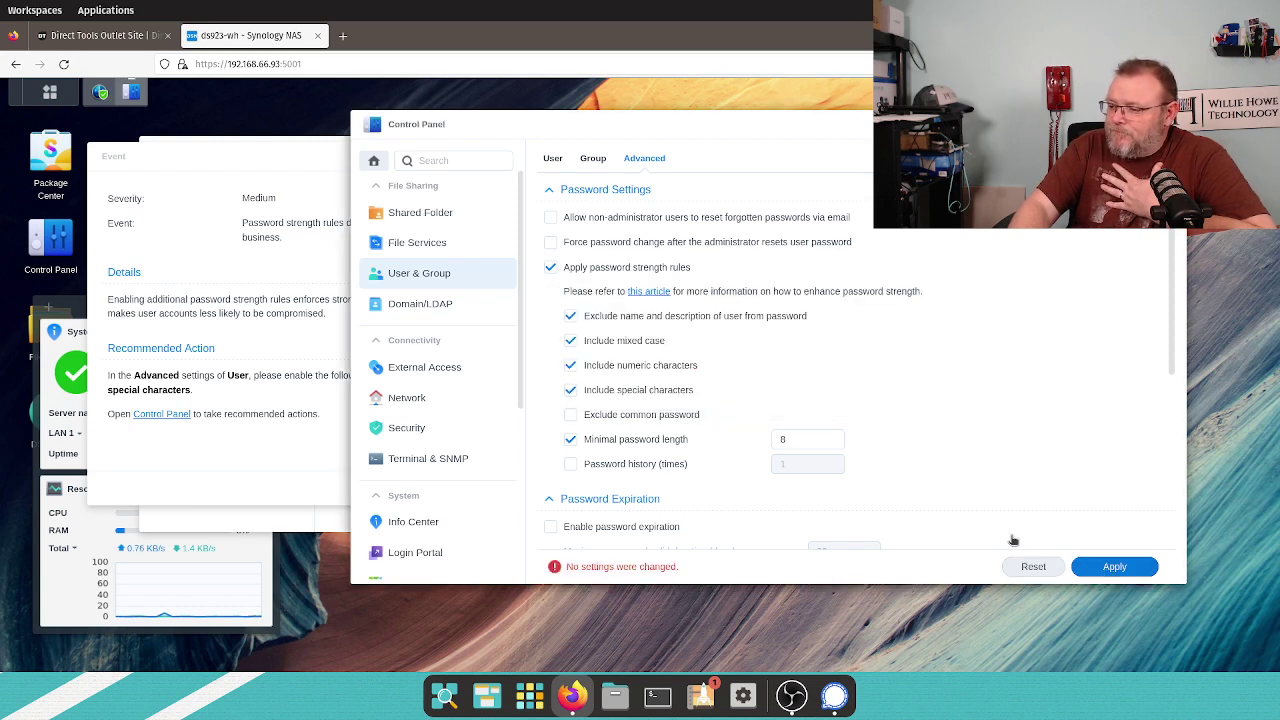
{"action": "left_click", "coordinate": [220, 160]}
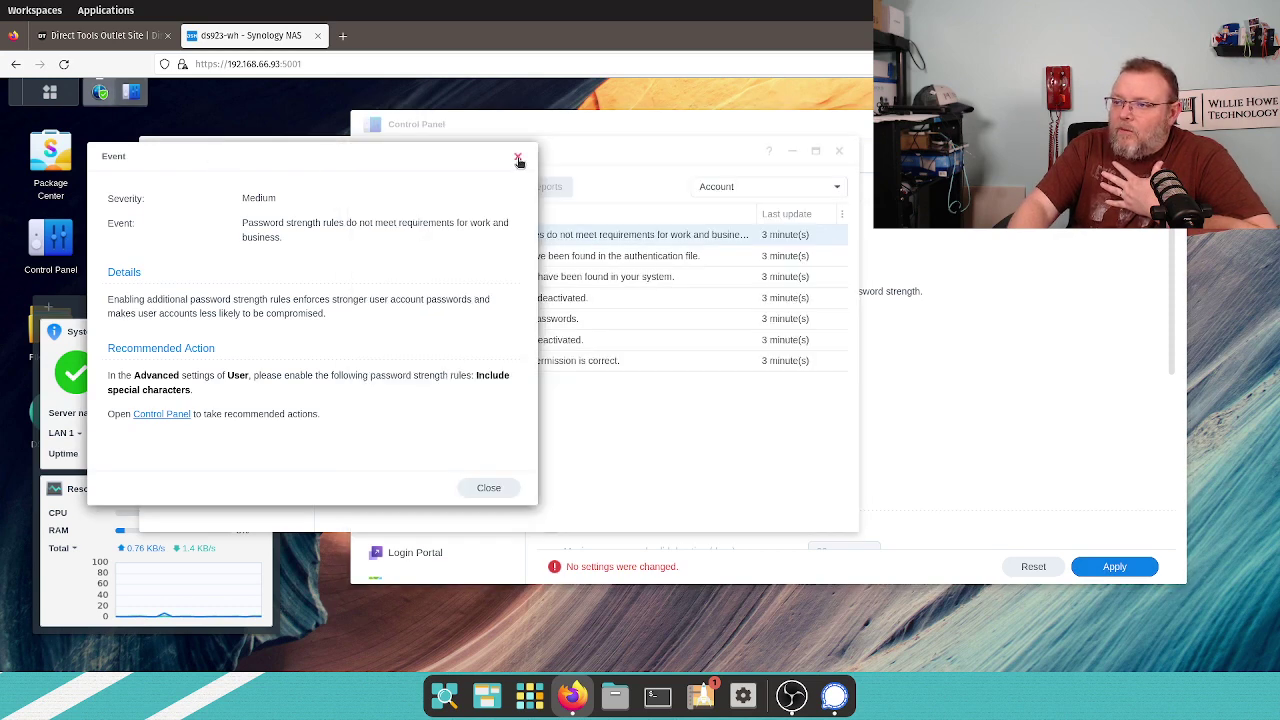
{"action": "left_click", "coordinate": [517, 157]}
Step: View the details of the network event about the default DSM HTTP port number and move them clear of Control Panel
{"action": "left_click", "coordinate": [177, 201]}
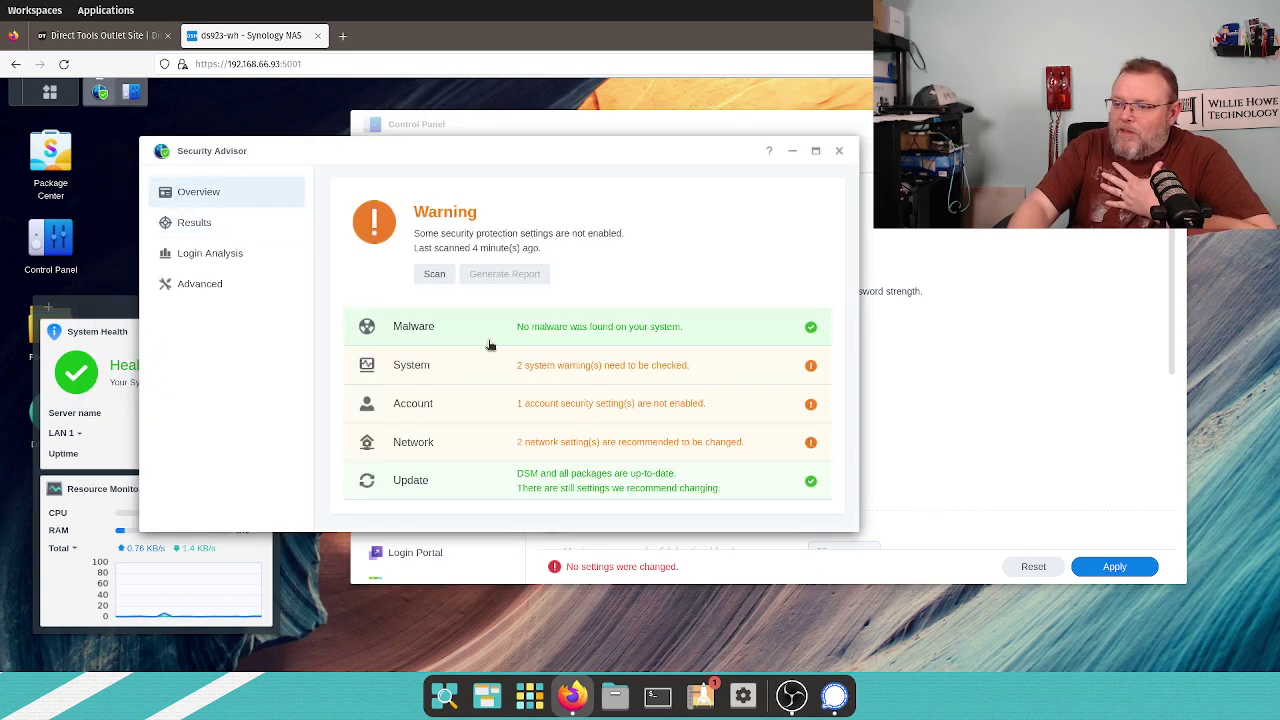
{"action": "left_click", "coordinate": [478, 447]}
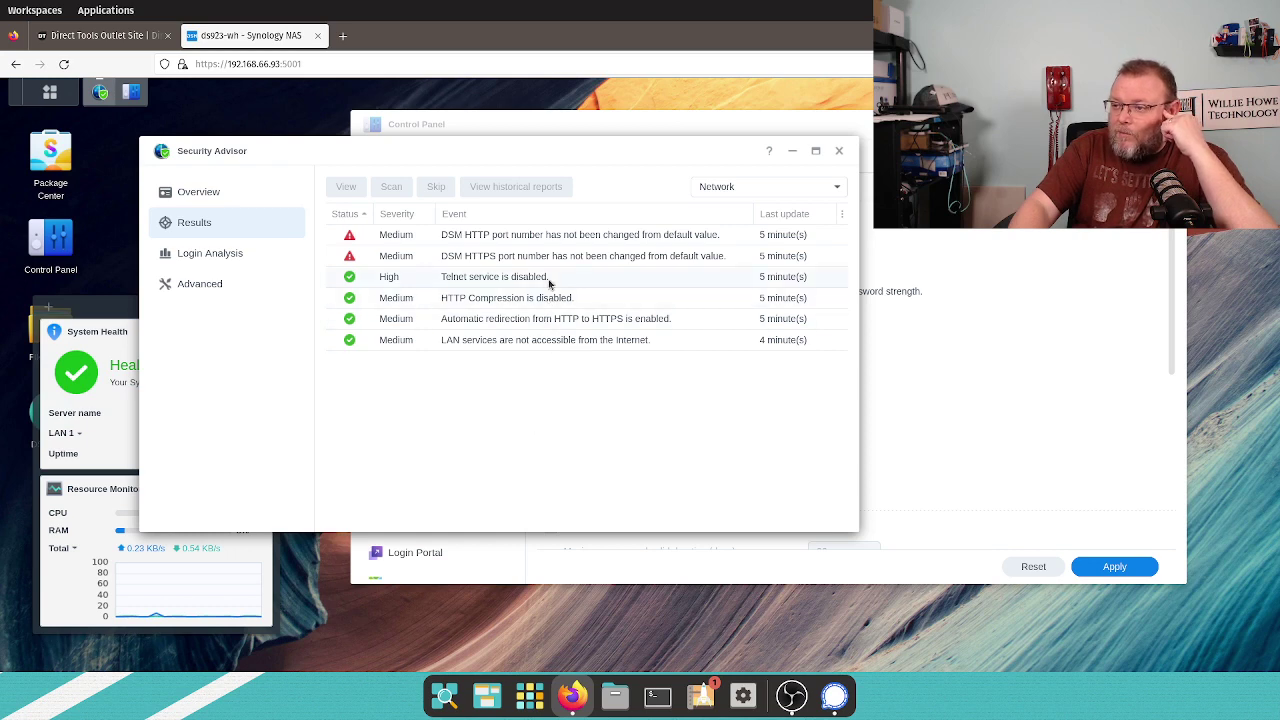
{"action": "left_click", "coordinate": [576, 238]}
{"action": "left_click", "coordinate": [360, 190]}
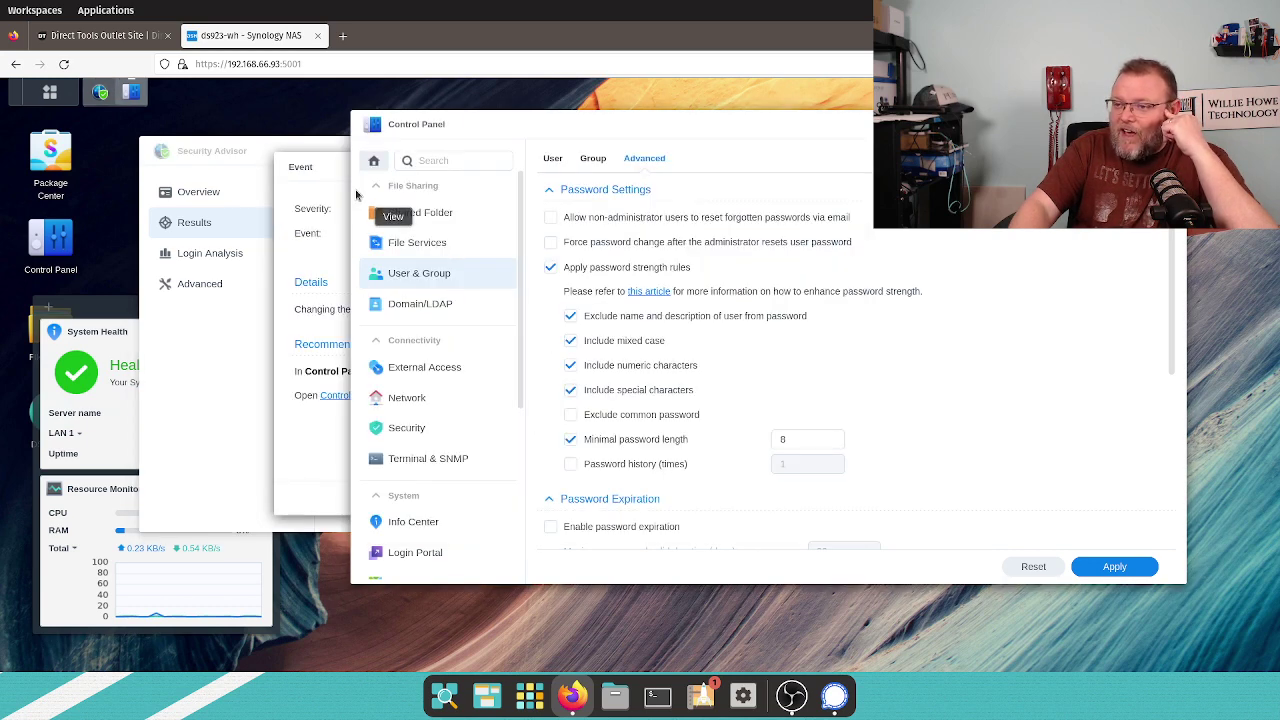
{"action": "left_click", "coordinate": [311, 167]}
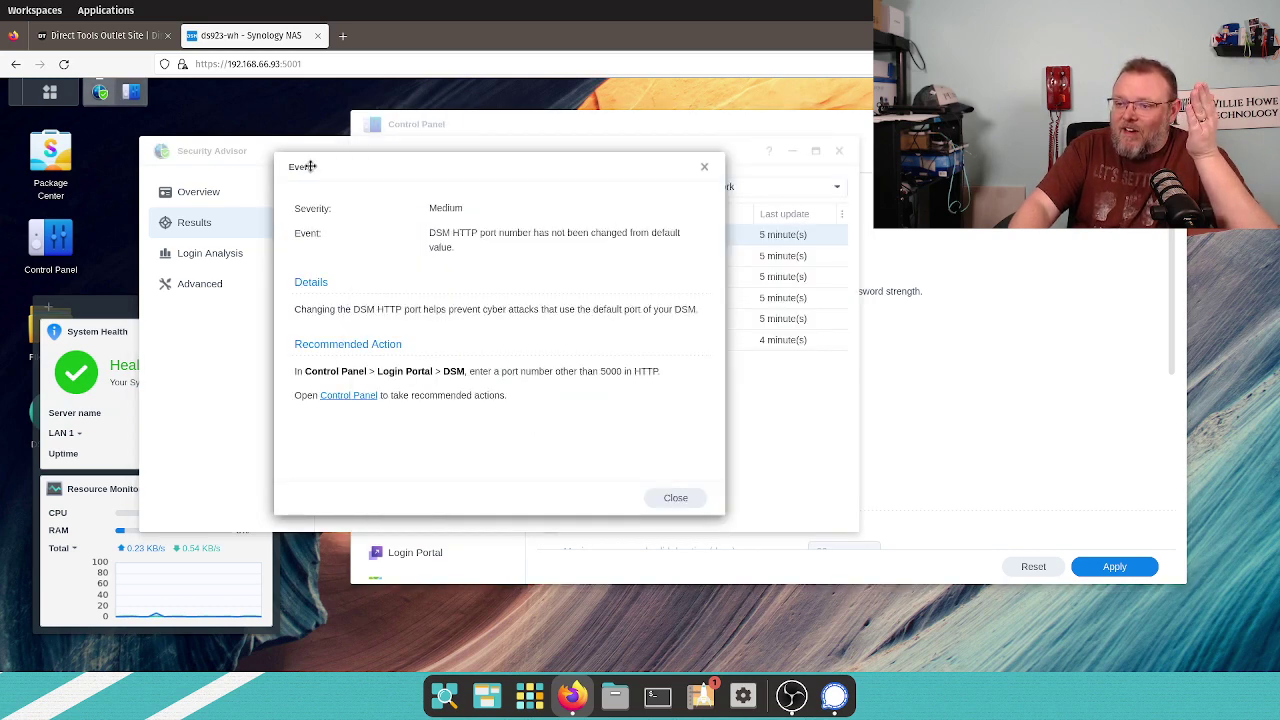
{"action": "left_click_drag", "start_coordinate": [406, 169], "coordinate": [196, 173]}
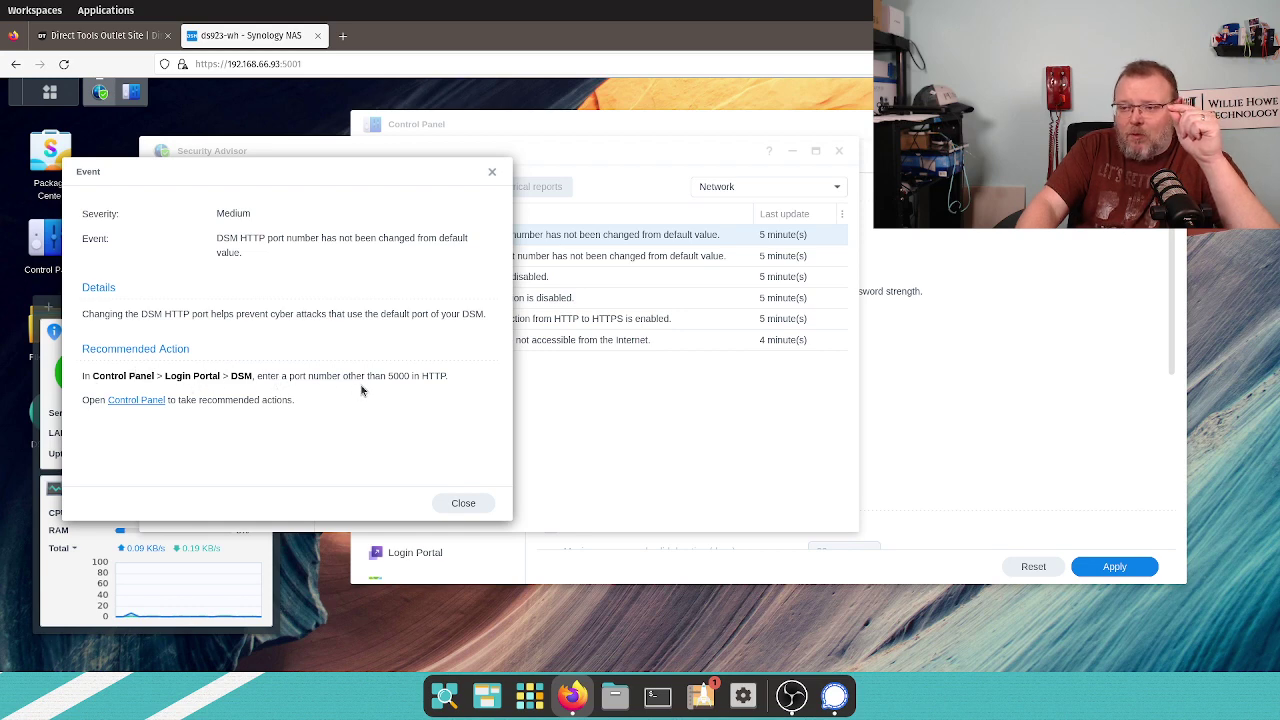
Step: Open the linked login portal settings, change the DSM ports to 5500 for HTTP and 5501 for HTTPS, and save
{"action": "left_click", "coordinate": [137, 400]}
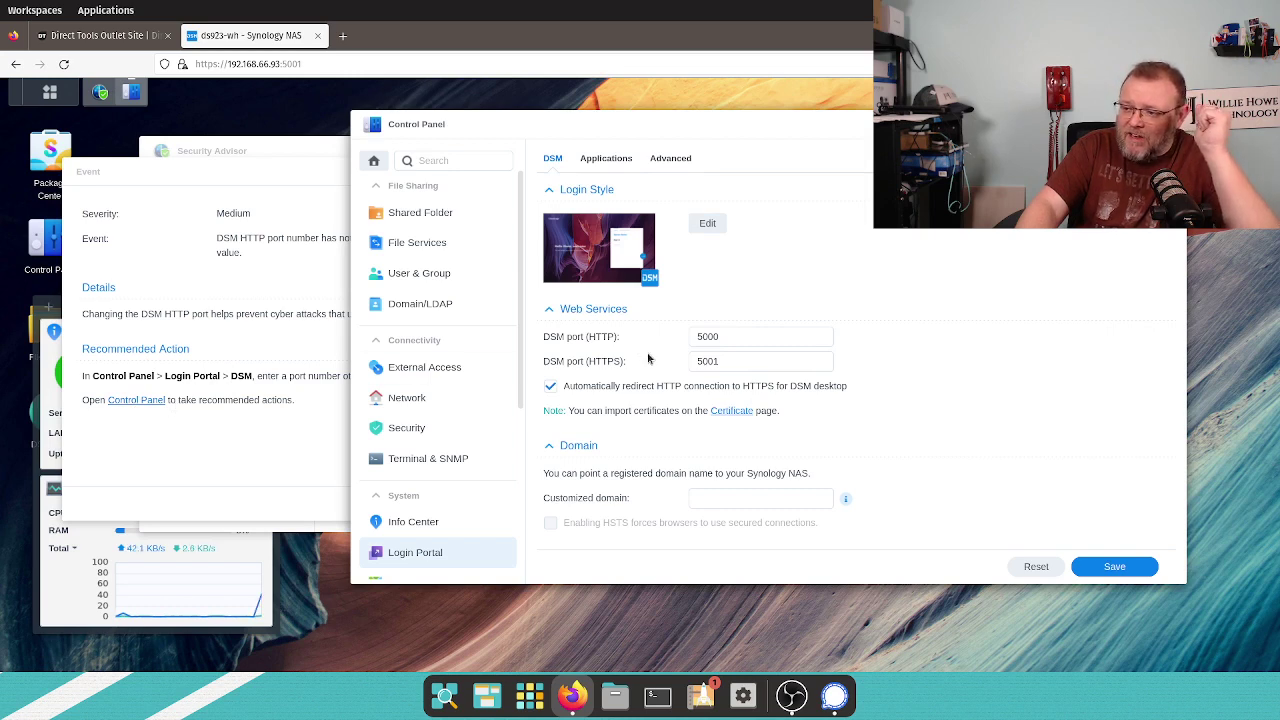
{"action": "double_click", "coordinate": [738, 338]}
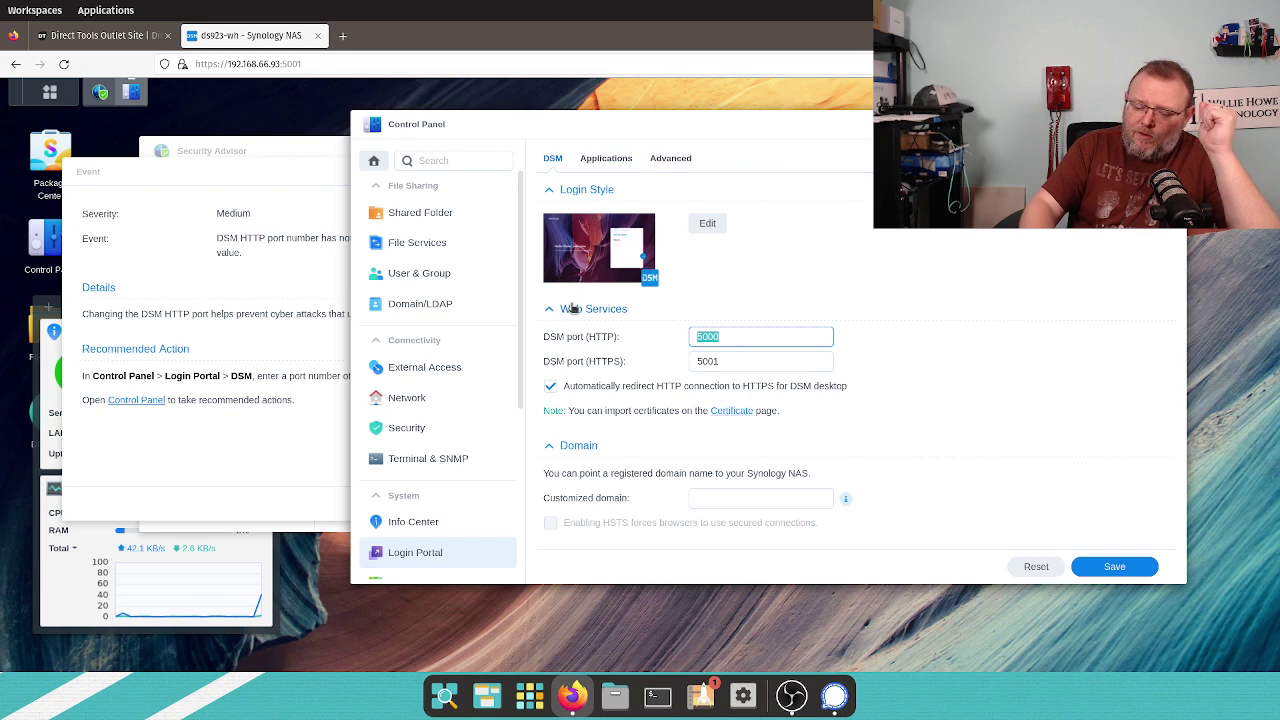
{"action": "type", "text": "5500"}
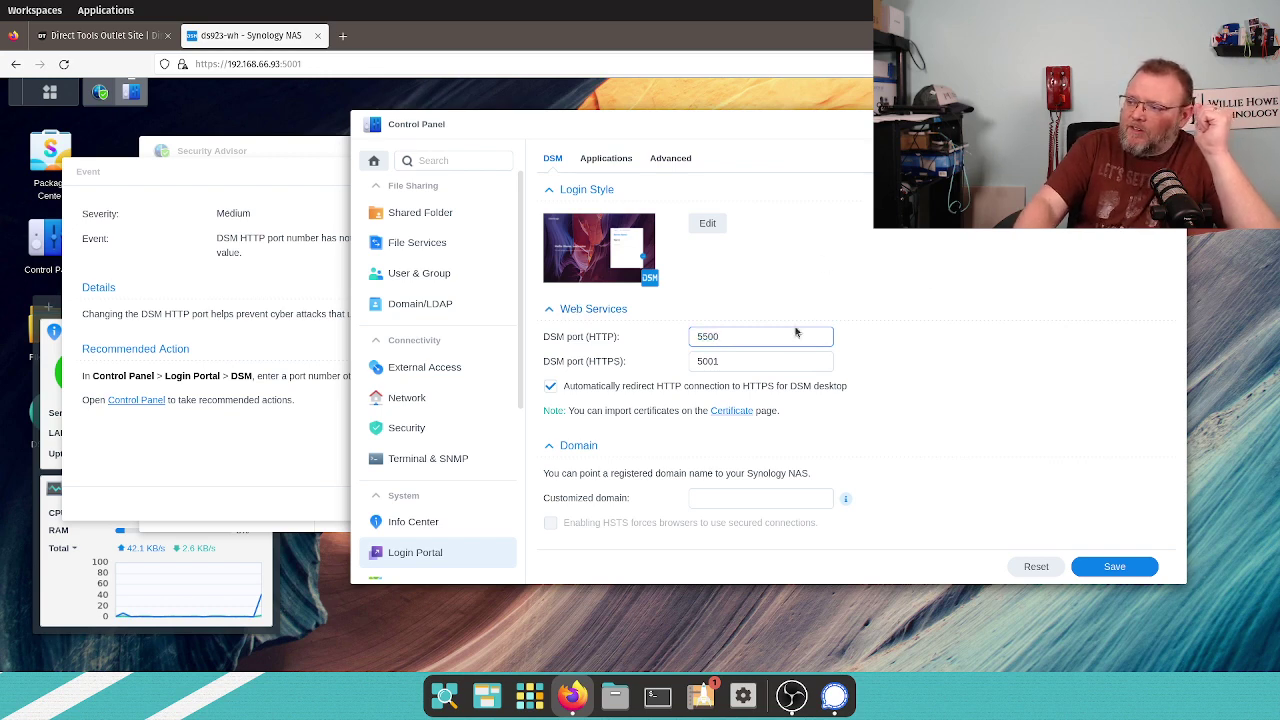
{"action": "key", "text": "Tab"}
{"action": "type", "text": "5"}
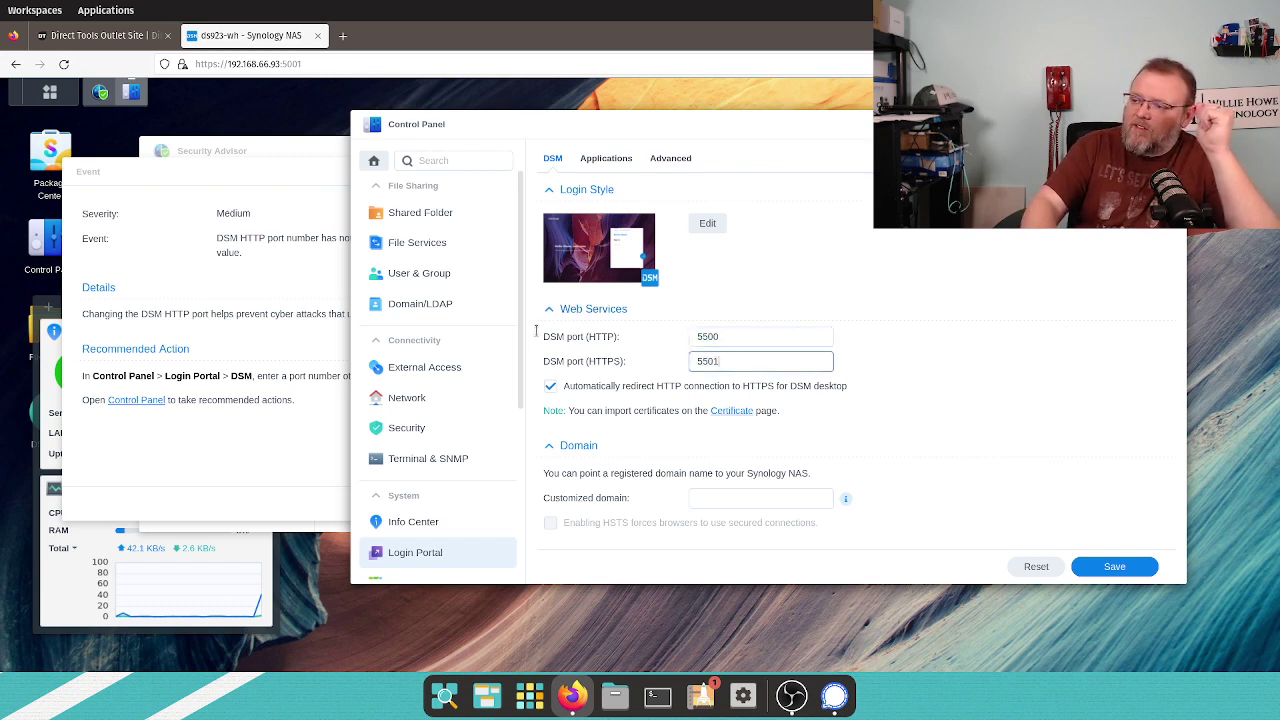
{"action": "left_click", "coordinate": [1097, 565]}
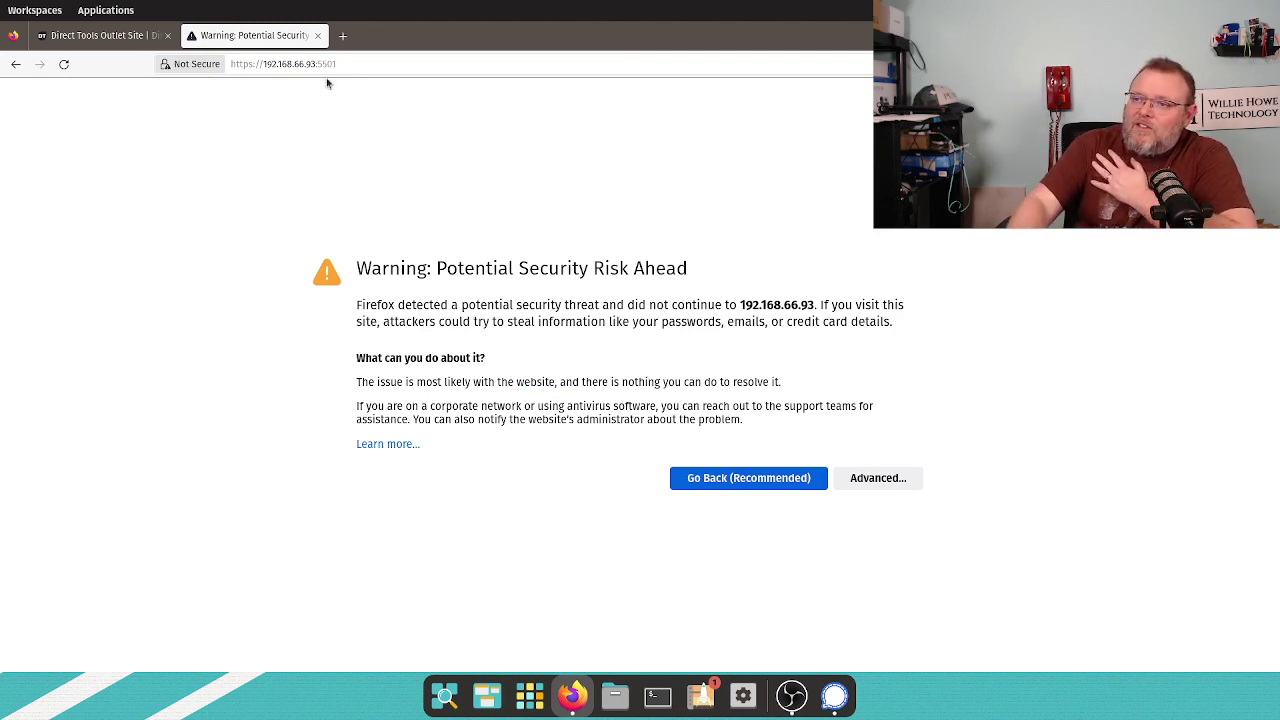
Step: Accept the certificate risk for the DSM address on port 5501 and skip the Extended Warranty Plus offer for now
{"action": "left_click", "coordinate": [870, 478]}
{"action": "scroll", "coordinate": [758, 551], "scroll_direction": "down", "scroll_amount": 2}
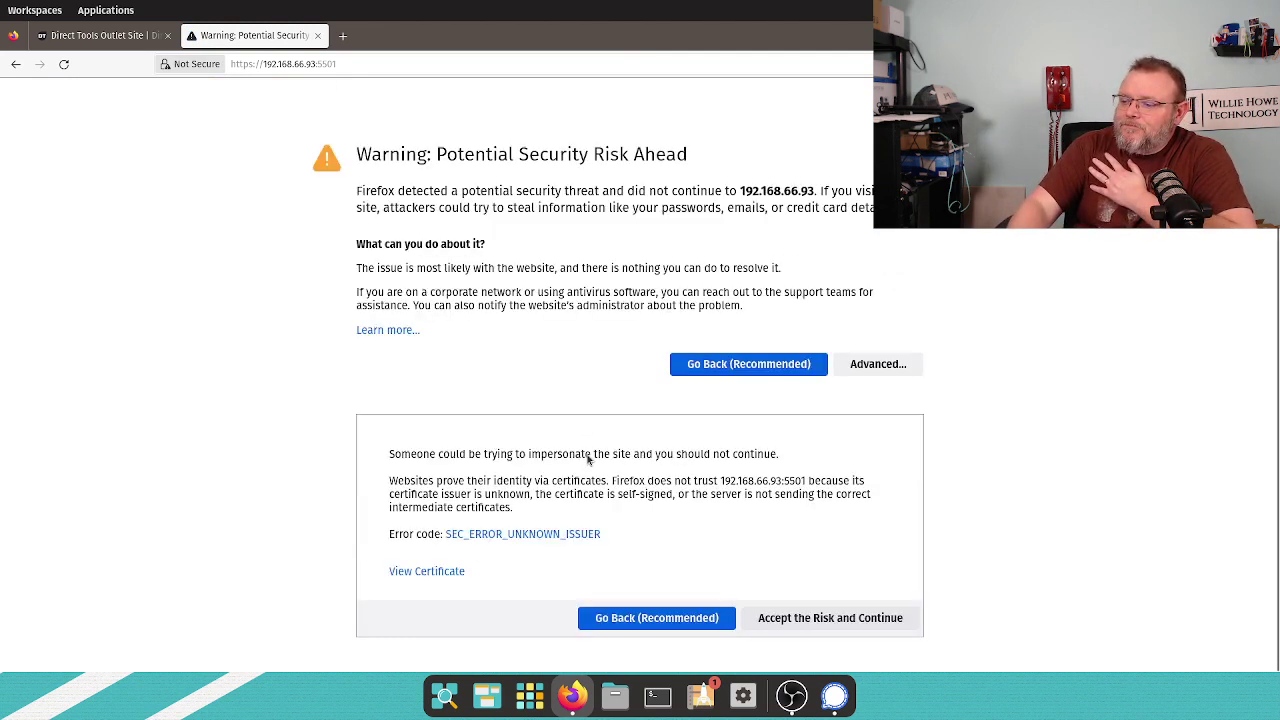
{"action": "left_click", "coordinate": [806, 617]}
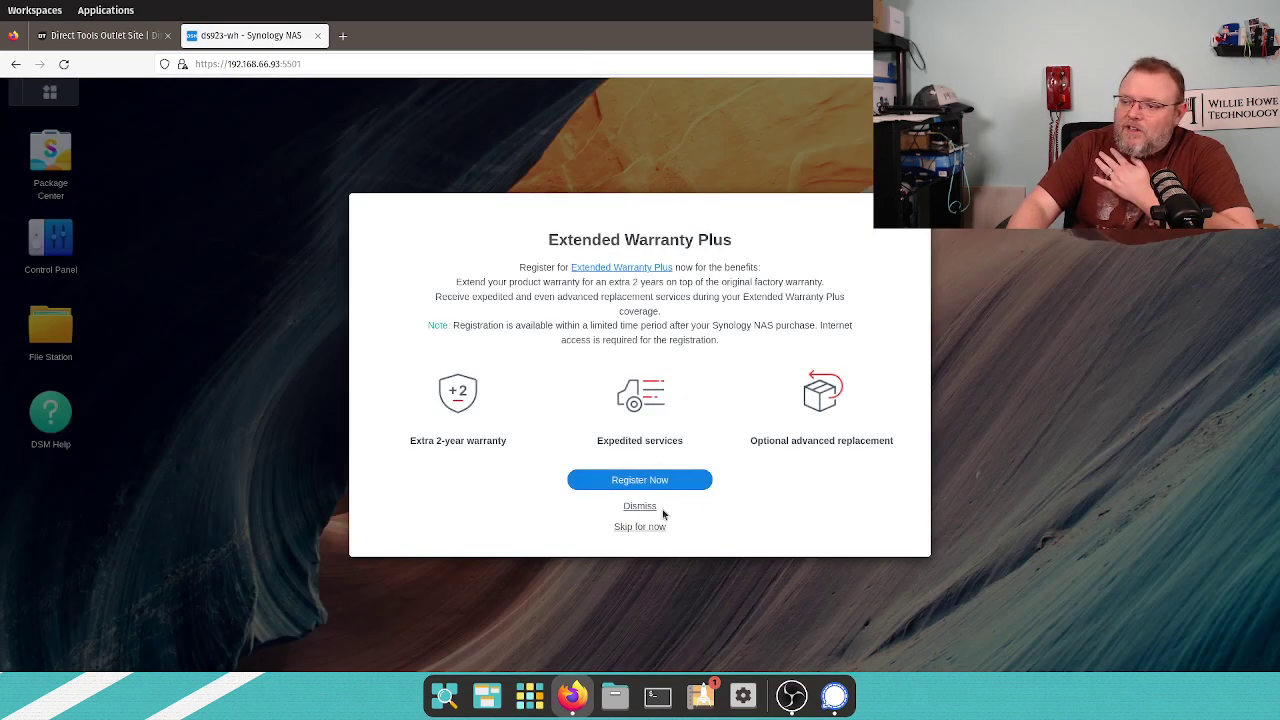
{"action": "left_click", "coordinate": [647, 527]}
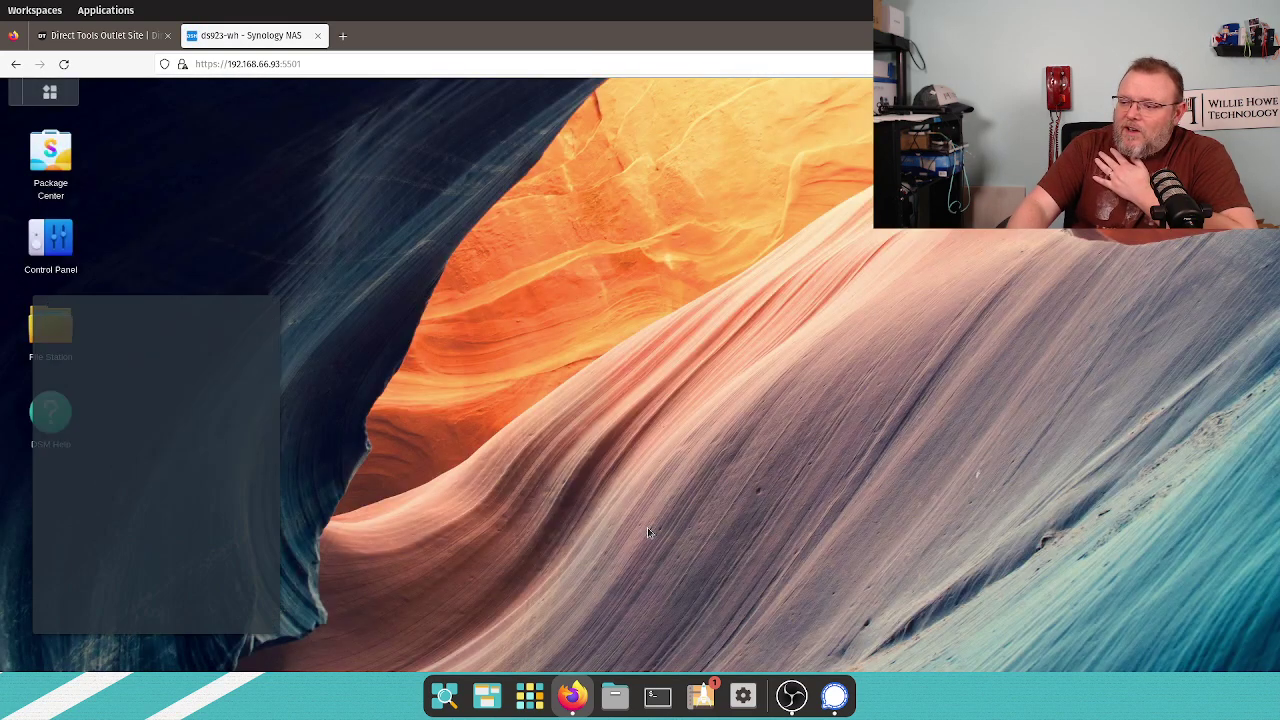
Step: Reopen Security Advisor and run a new security scan
{"action": "left_click", "coordinate": [55, 93]}
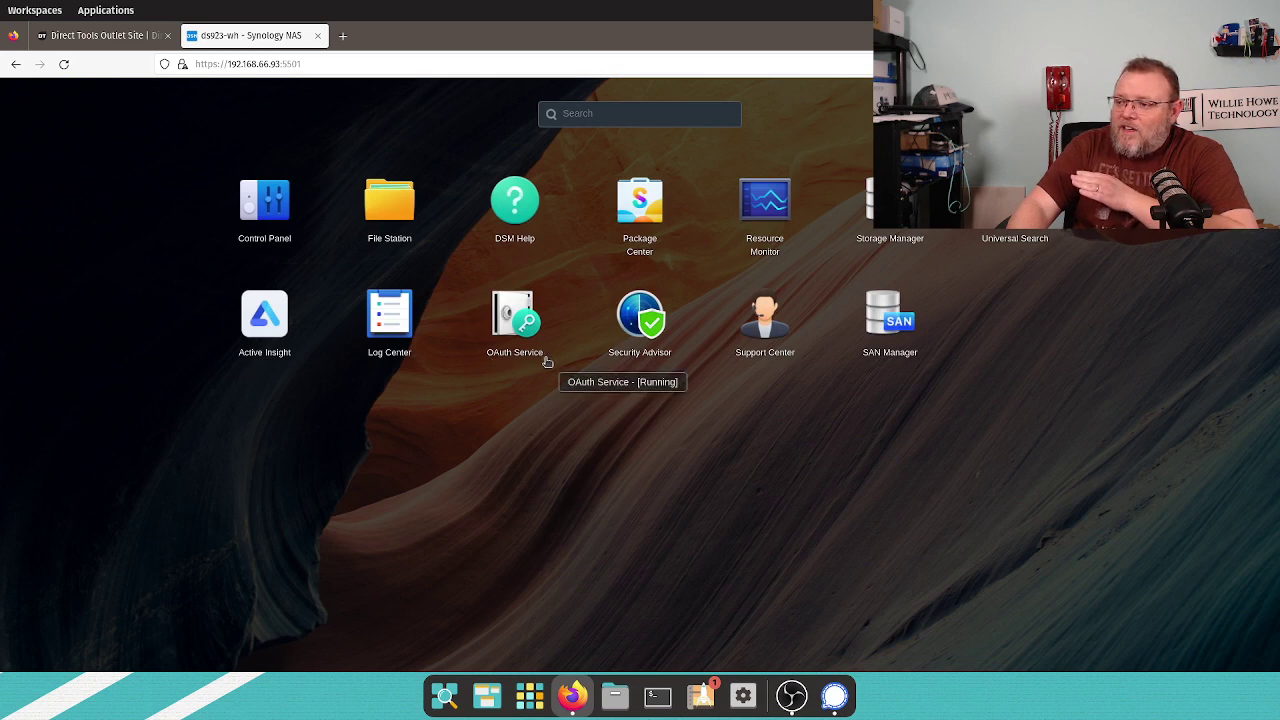
{"action": "left_click", "coordinate": [626, 331]}
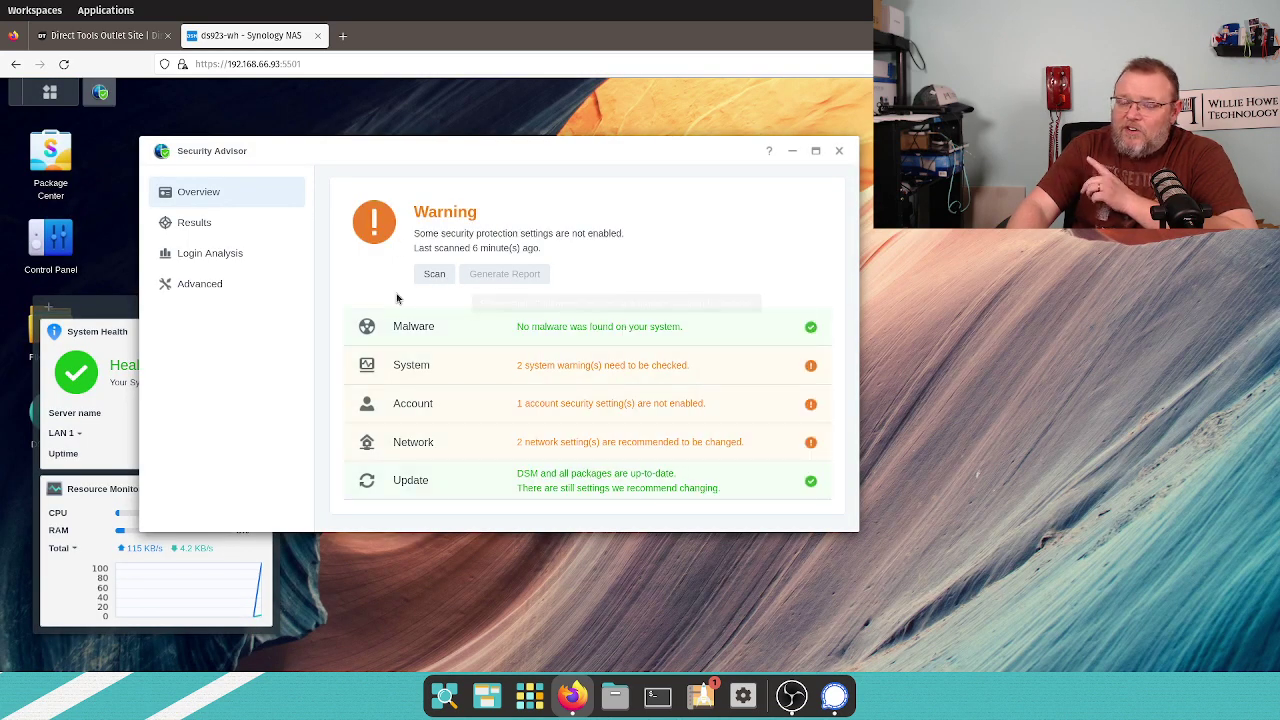
{"action": "left_click", "coordinate": [434, 274]}
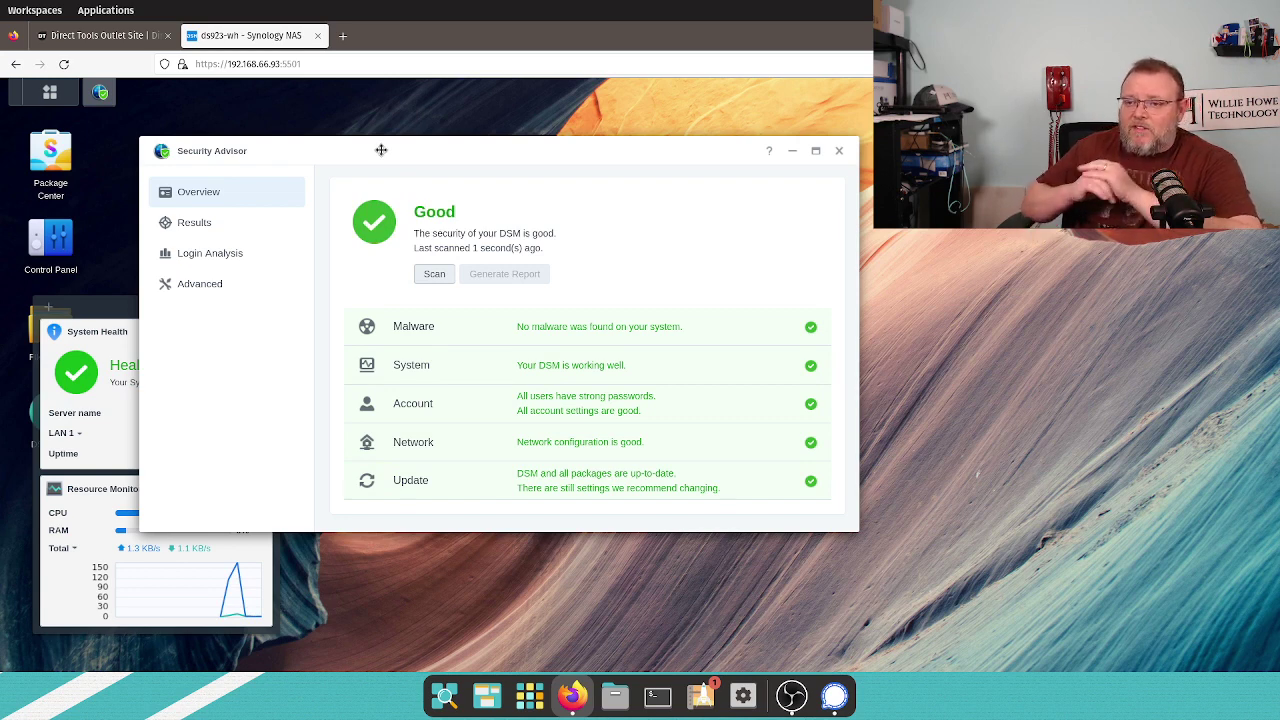
Step: Examine the new scan's overall status and its full list of results for remaining warnings
{"action": "left_click", "coordinate": [193, 246]}
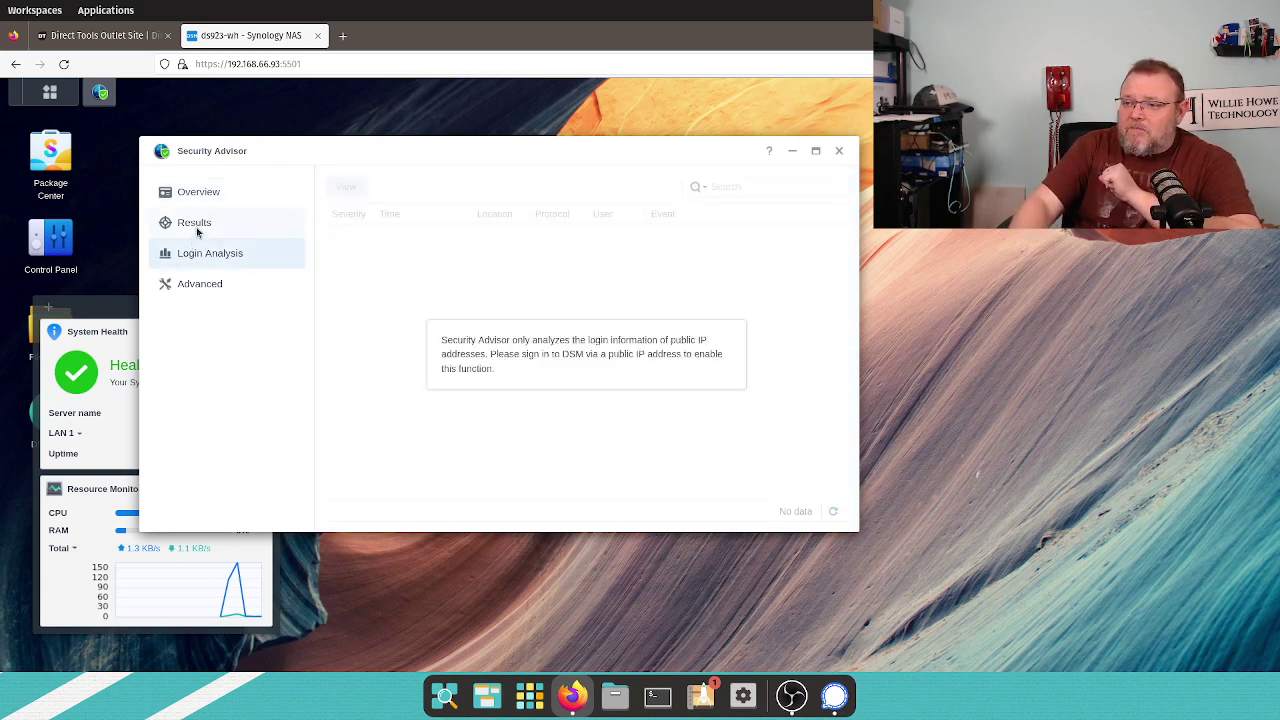
{"action": "left_click", "coordinate": [197, 230]}
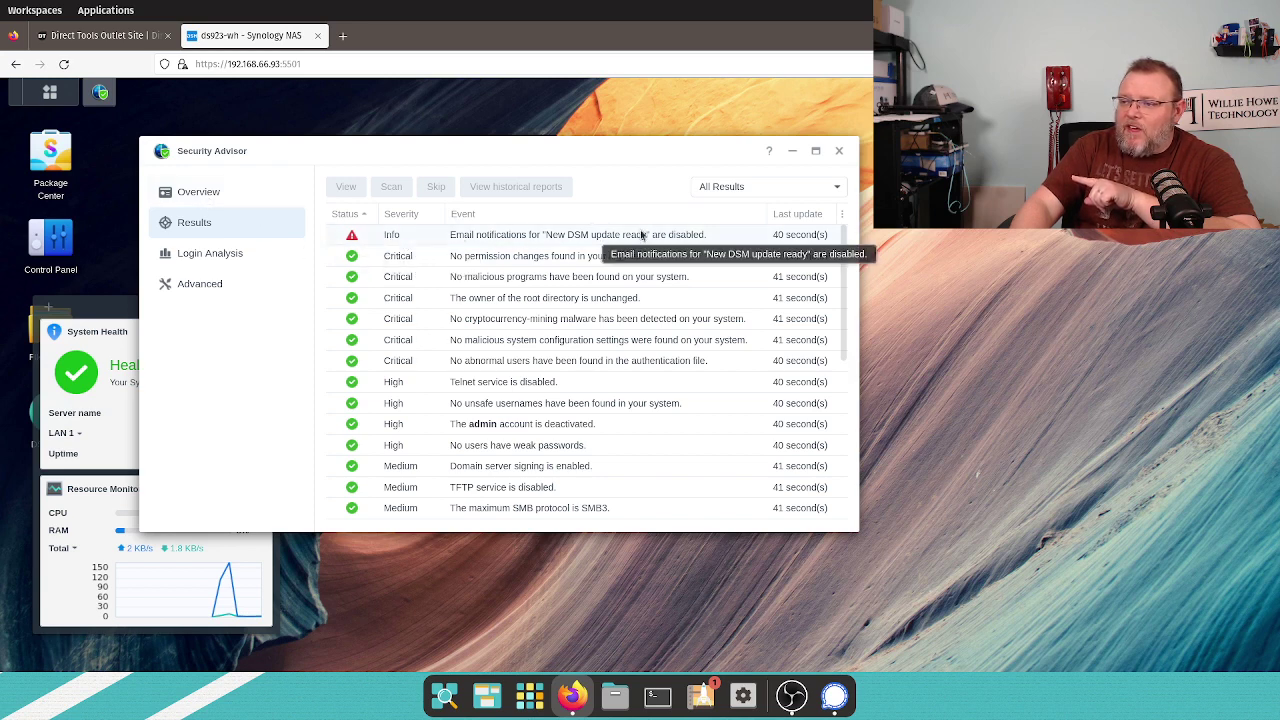
{"action": "left_click", "coordinate": [206, 196]}
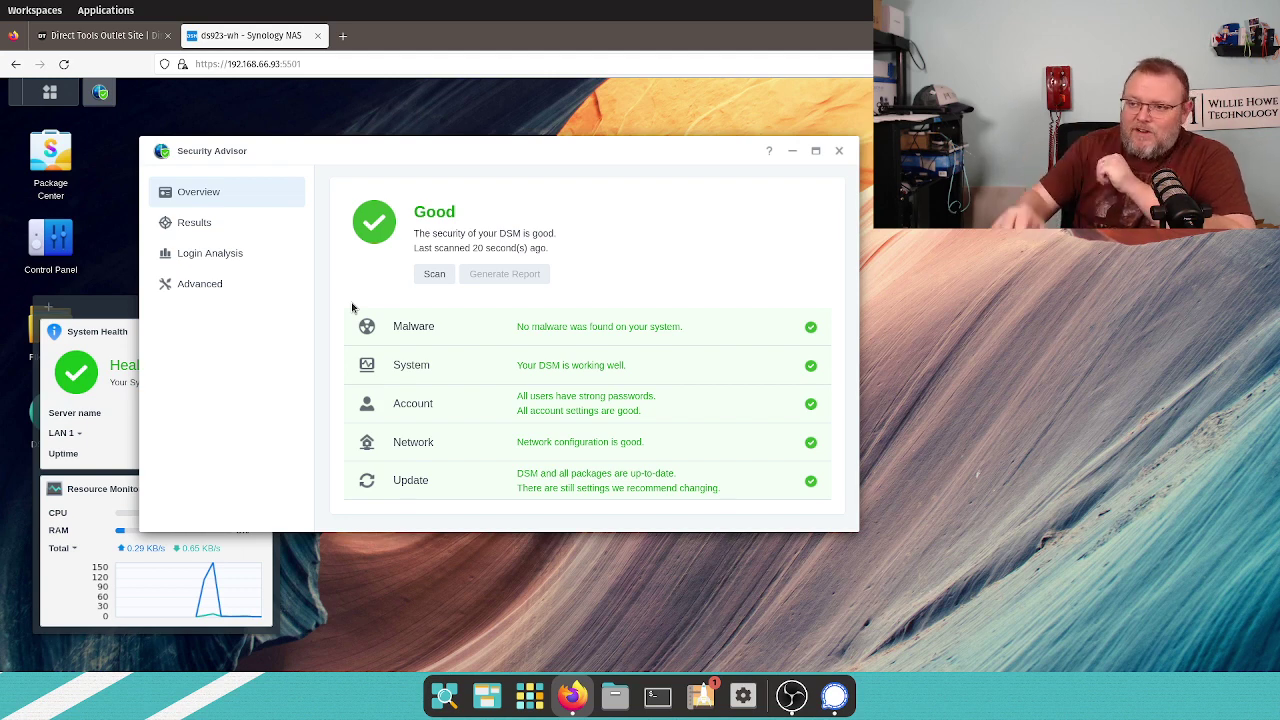
{"action": "left_click", "coordinate": [200, 228]}
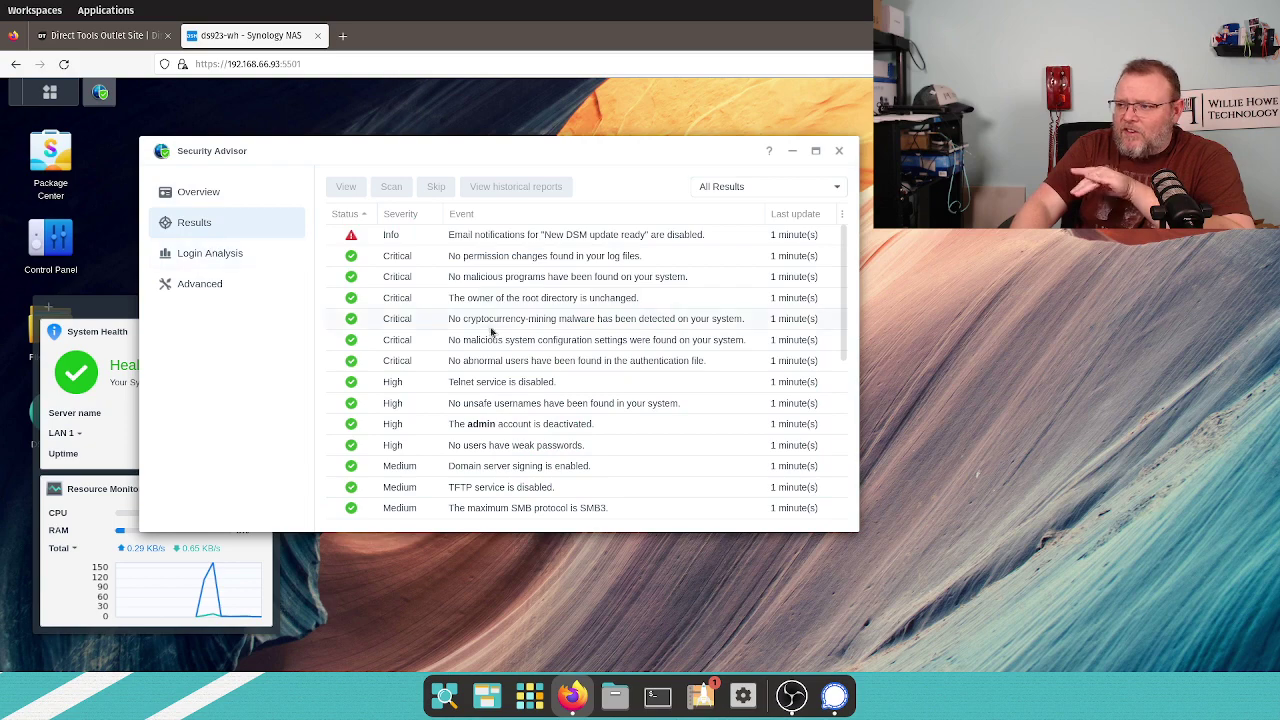
{"action": "scroll", "coordinate": [540, 346], "scroll_direction": "down", "scroll_amount": 5}
{"action": "scroll", "coordinate": [545, 355], "scroll_direction": "up", "scroll_amount": 5}
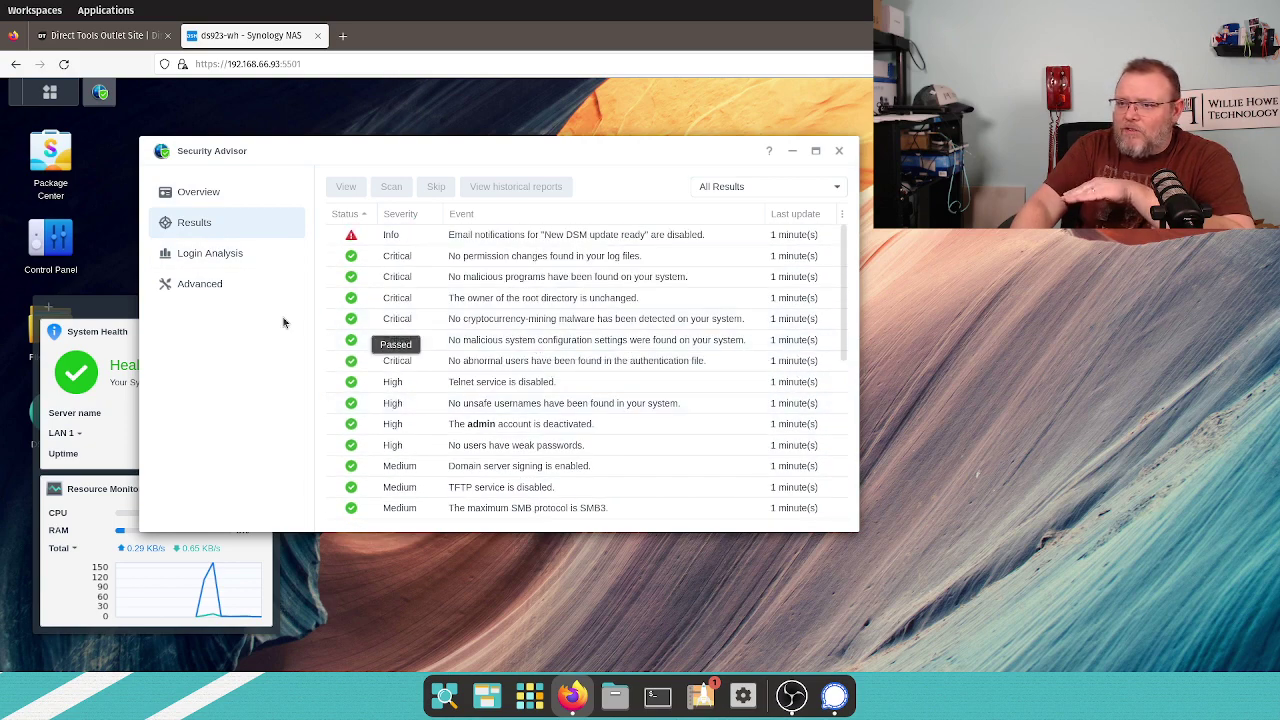
Step: Check the Login Analysis page, and view the security baseline and scan schedule settings
{"action": "left_click", "coordinate": [203, 258]}
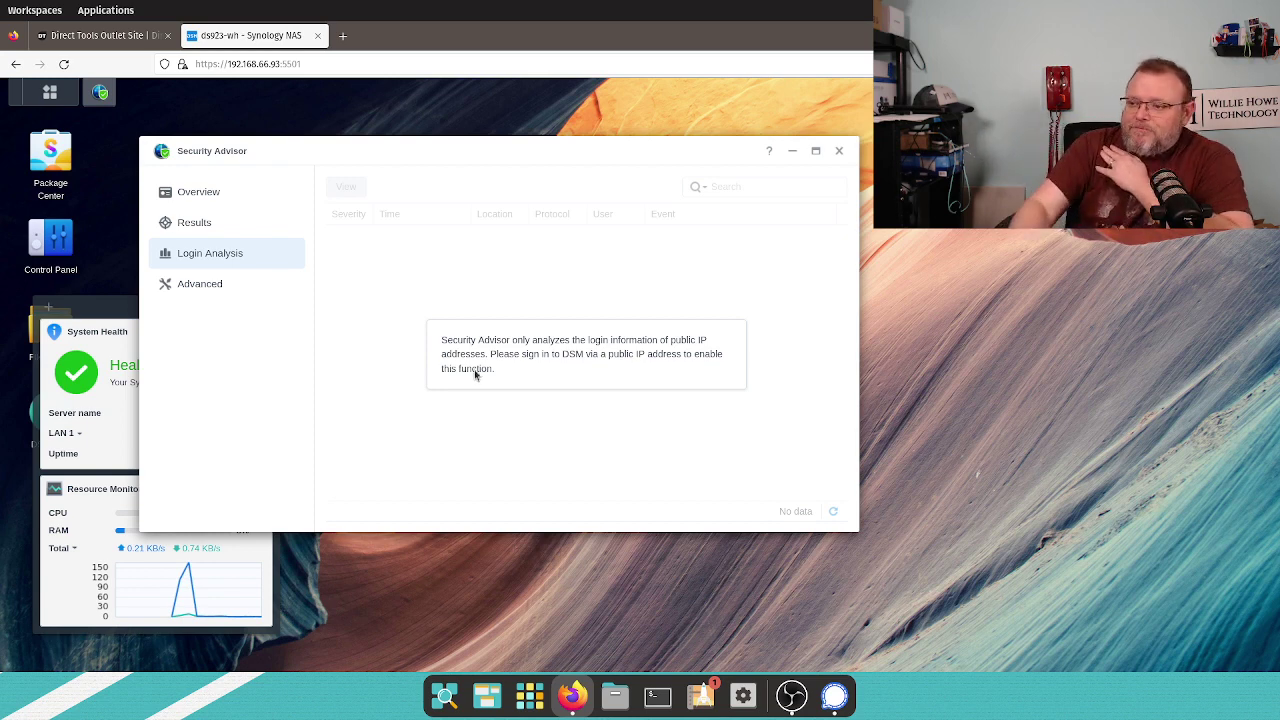
{"action": "left_click", "coordinate": [200, 292]}
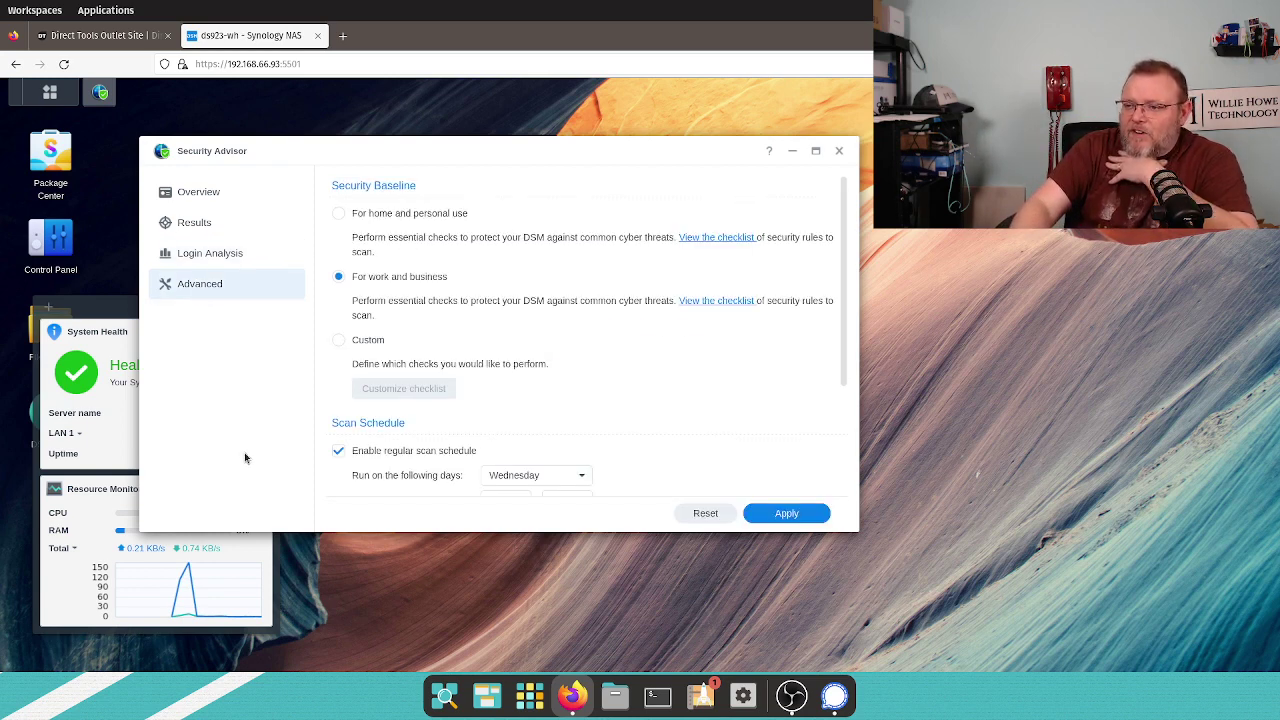
Step: Examine the Advanced page's scan schedule, report storage location and monthly and daily report options, along with the security baseline choices
{"action": "scroll", "coordinate": [506, 398], "scroll_direction": "down", "scroll_amount": 2}
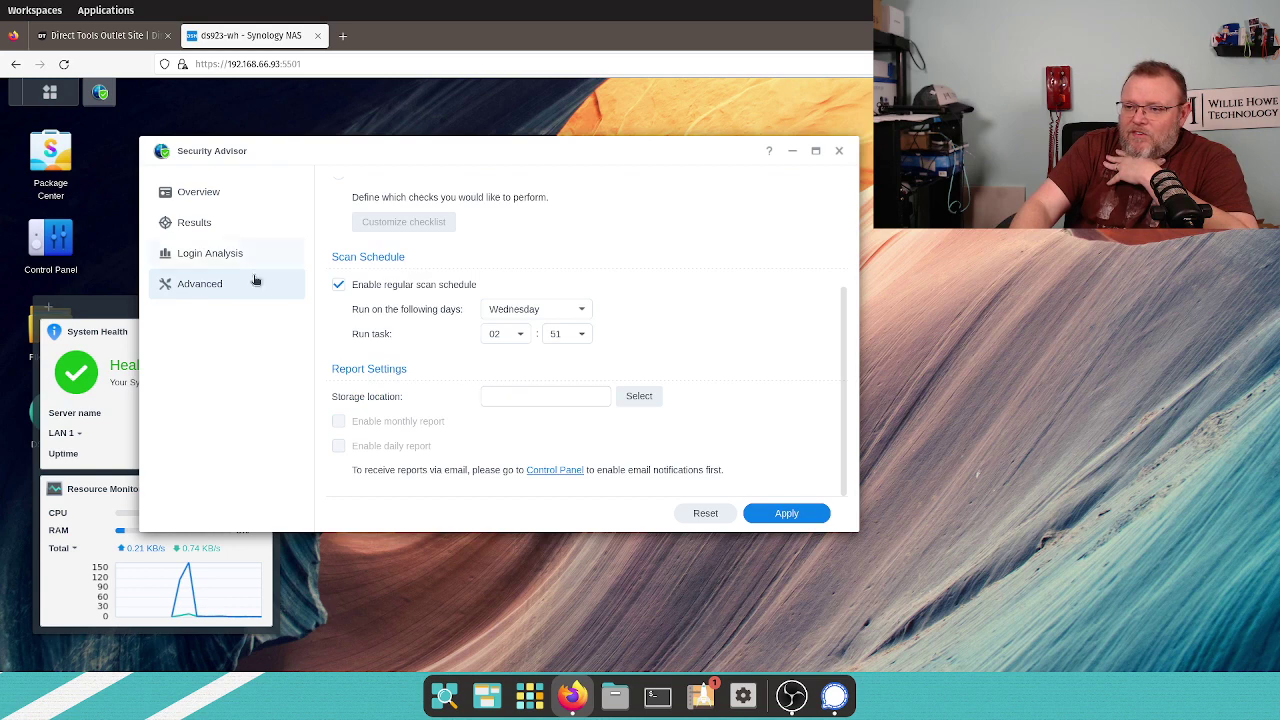
{"action": "scroll", "coordinate": [410, 356], "scroll_direction": "up", "scroll_amount": 2}
{"action": "scroll", "coordinate": [466, 448], "scroll_direction": "down", "scroll_amount": 1}
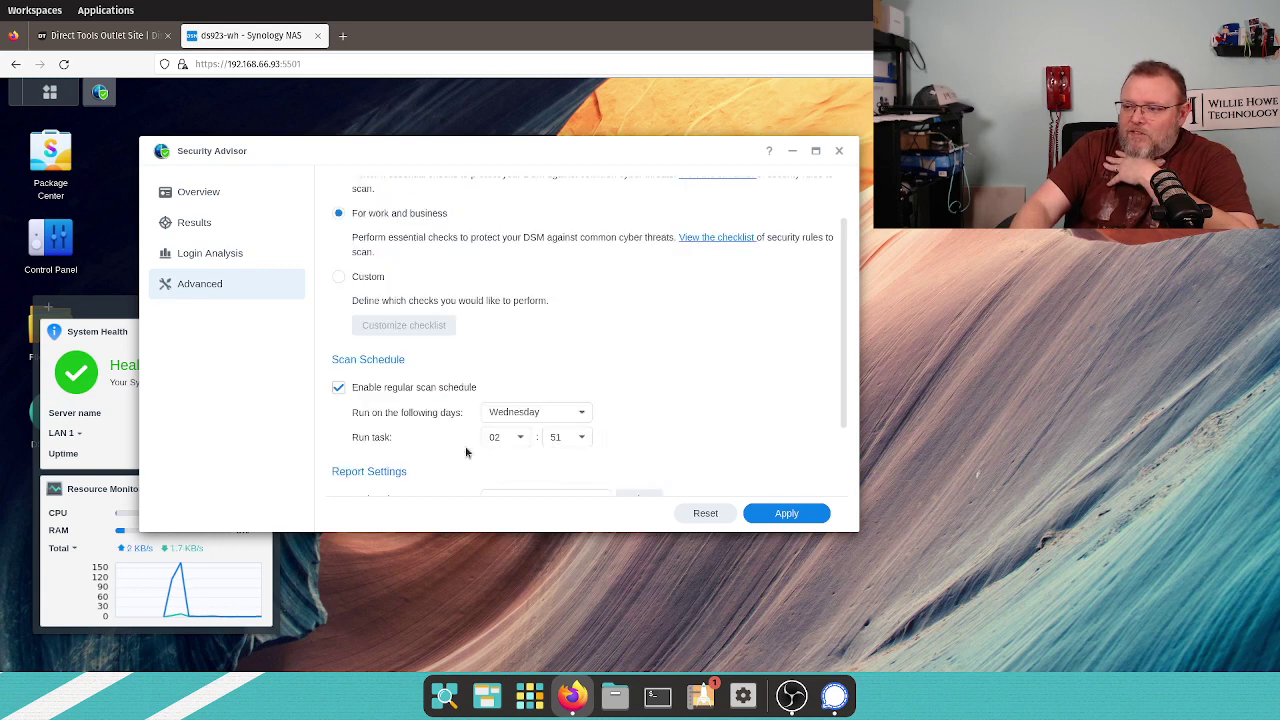
{"action": "scroll", "coordinate": [466, 448], "scroll_direction": "down", "scroll_amount": 1}
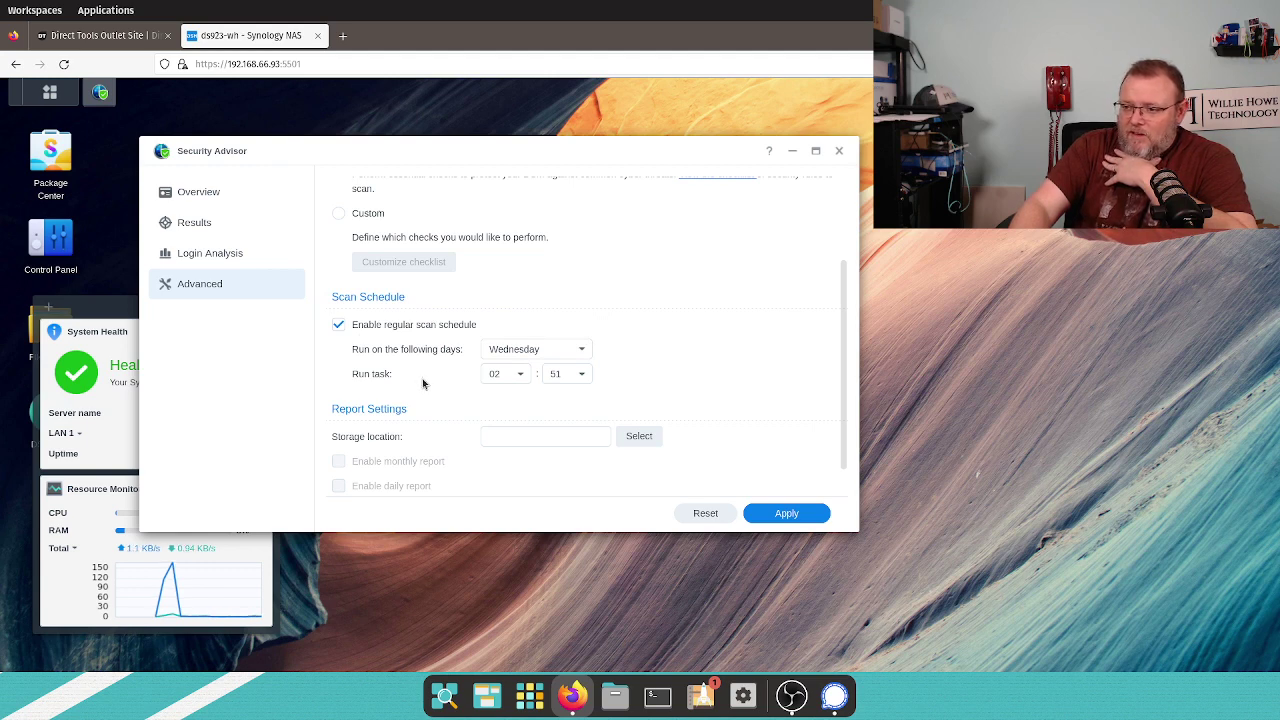
{"action": "scroll", "coordinate": [423, 383], "scroll_direction": "down", "scroll_amount": 1}
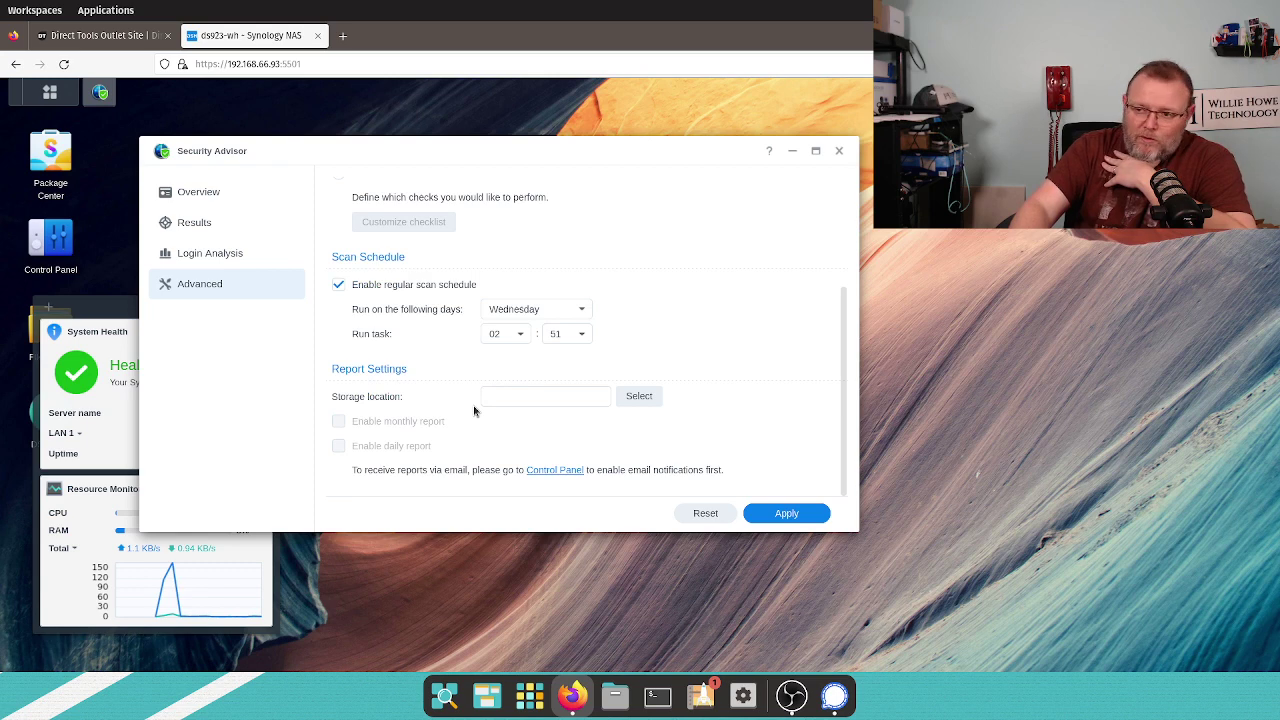
{"action": "scroll", "coordinate": [438, 434], "scroll_direction": "up", "scroll_amount": 3}
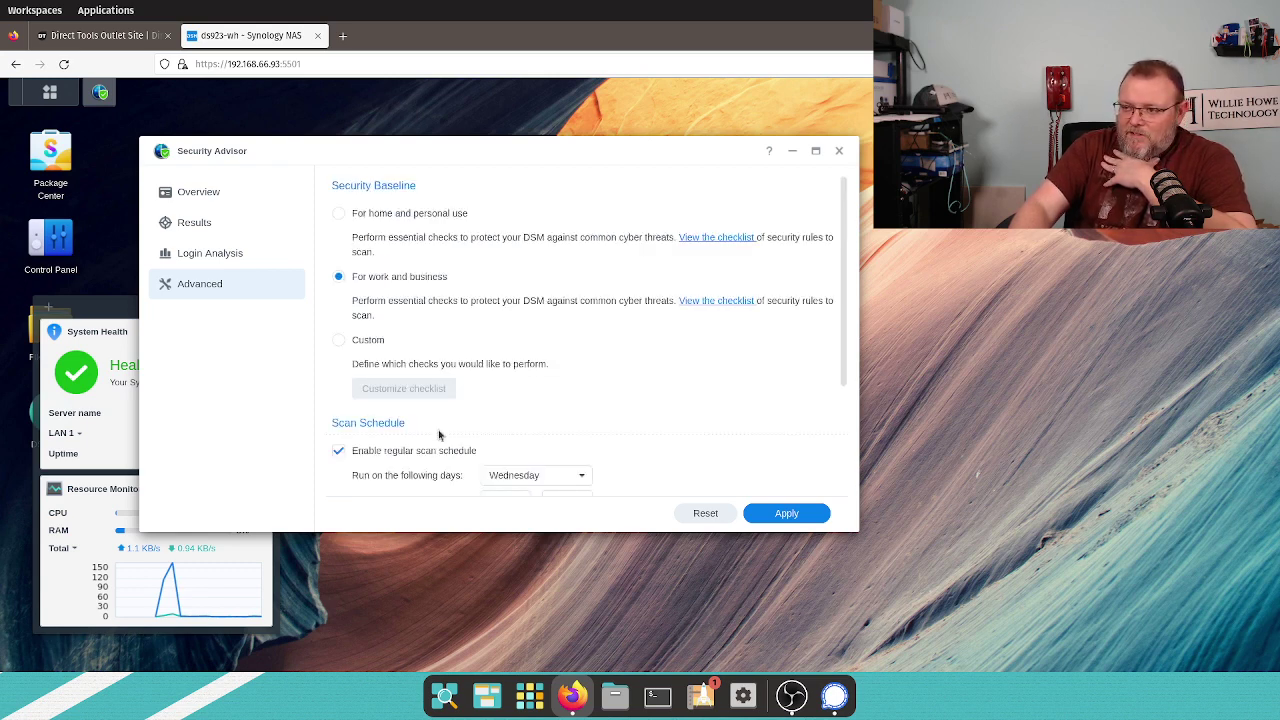
Step: Apply the Advanced settings as they stand, dismiss the notice, and return to the Security Advisor overview
{"action": "left_click", "coordinate": [758, 514]}
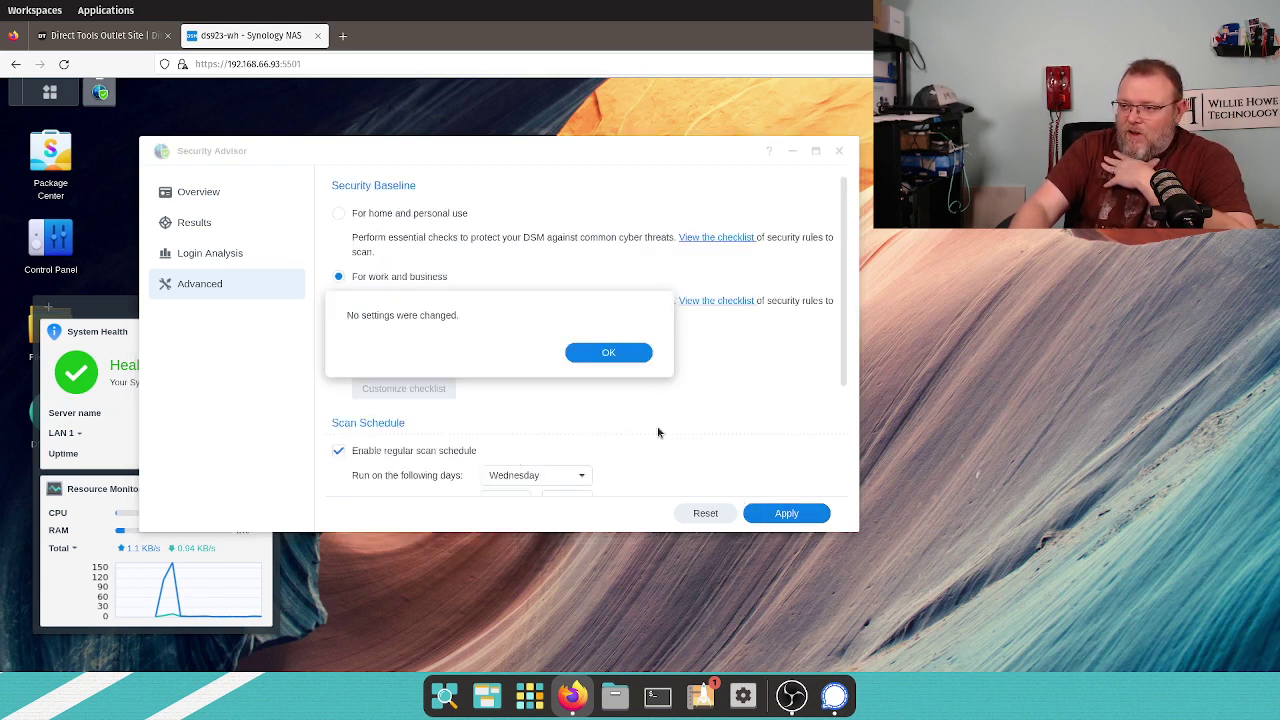
{"action": "left_click", "coordinate": [609, 362]}
{"action": "left_click", "coordinate": [223, 198]}
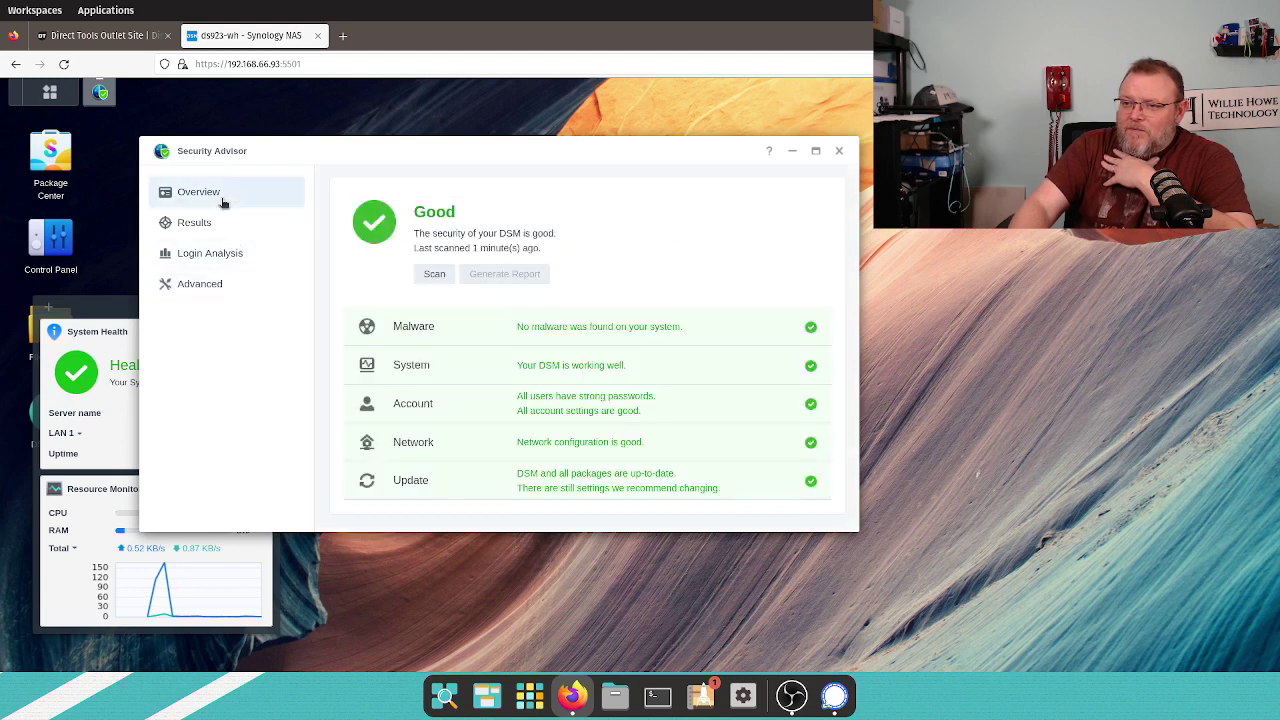